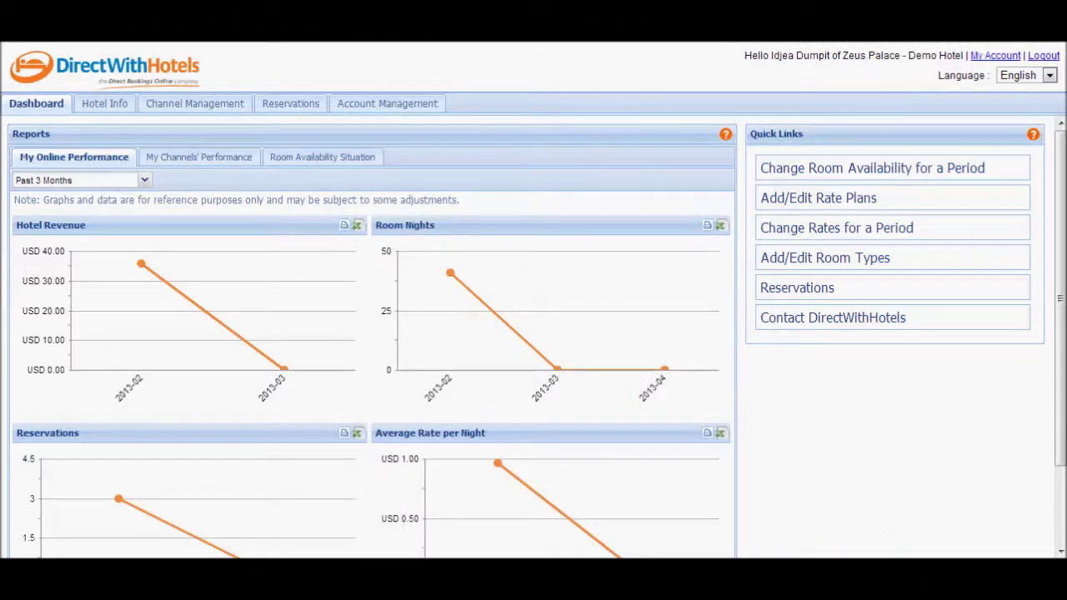
Step: Start a new rate plan in channel management and choose Nightly Rate as its type
{"action": "left_click", "coordinate": [211, 108]}
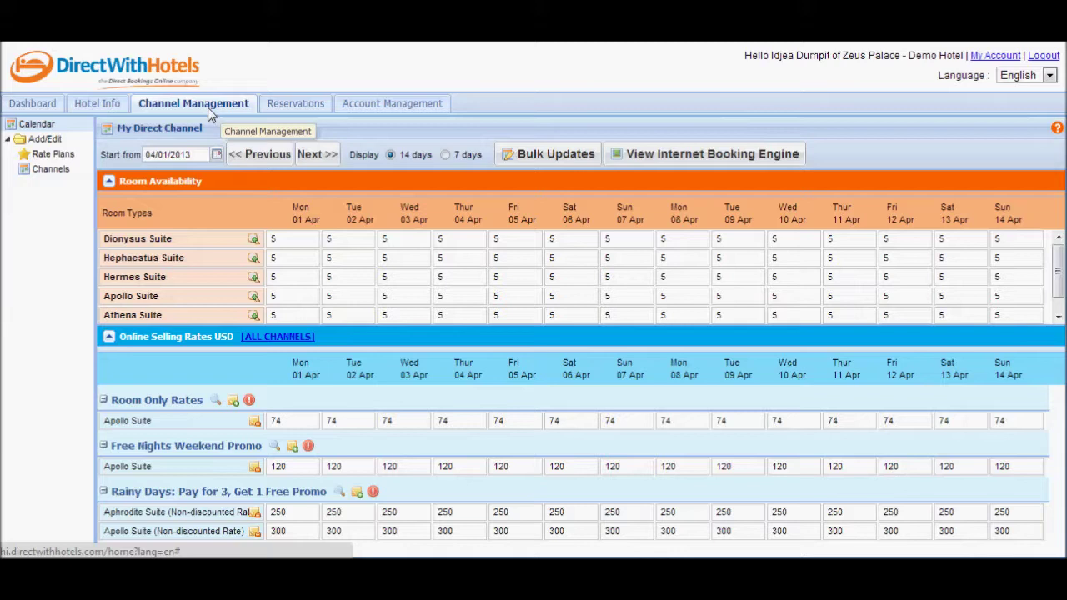
{"action": "left_click", "coordinate": [55, 157]}
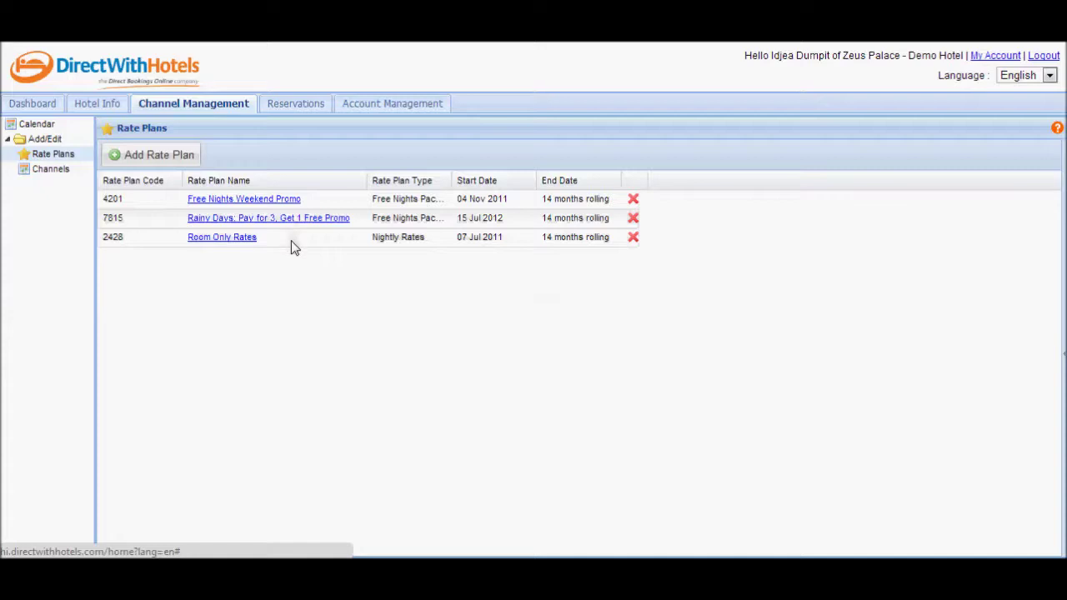
{"action": "left_click", "coordinate": [162, 159]}
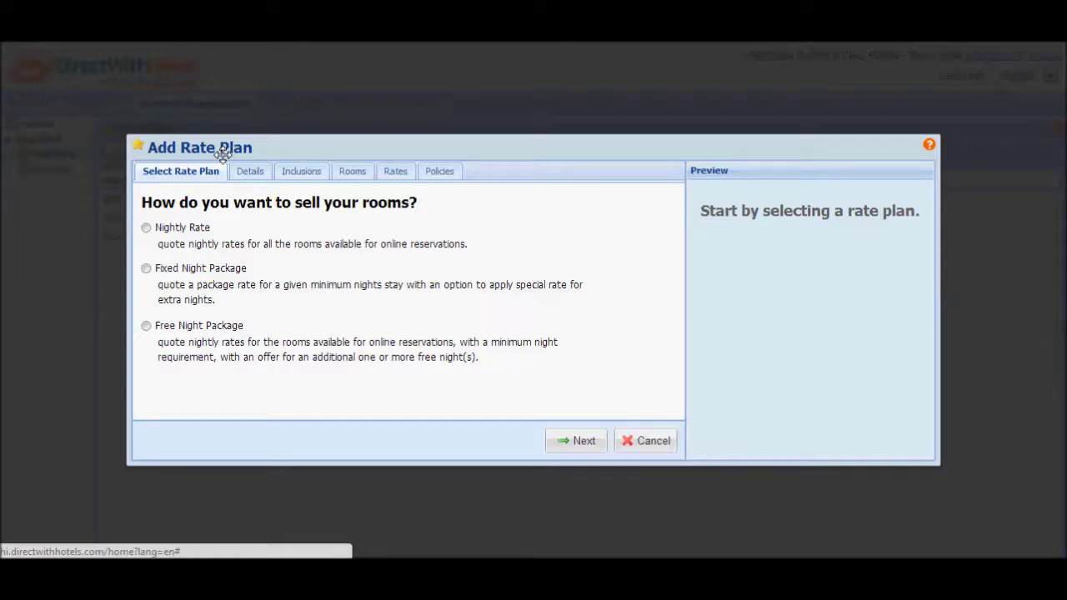
{"action": "left_click", "coordinate": [146, 229]}
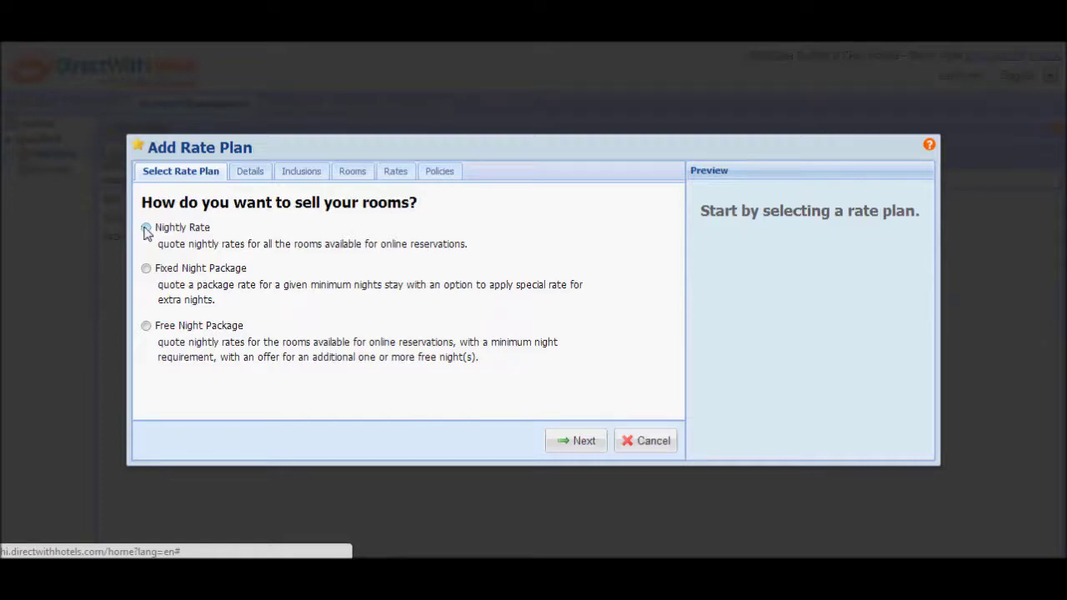
{"action": "left_click", "coordinate": [575, 445]}
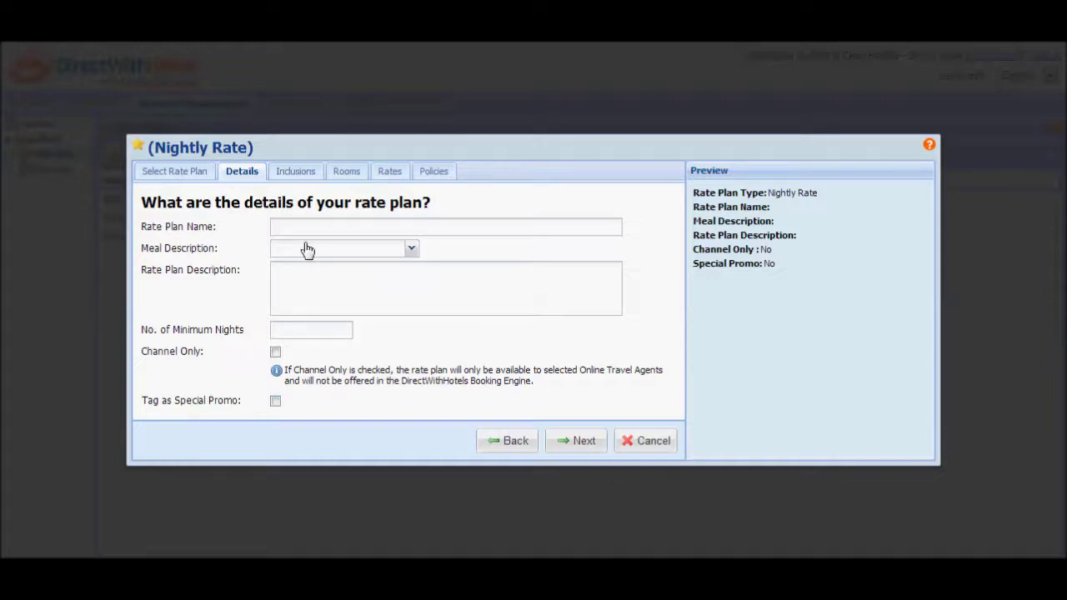
Step: Name the rate plan Internet Daily Rates, with Buffet Breakfast as the meal description and a minimum of 1 night
{"action": "type", "text": "In"}
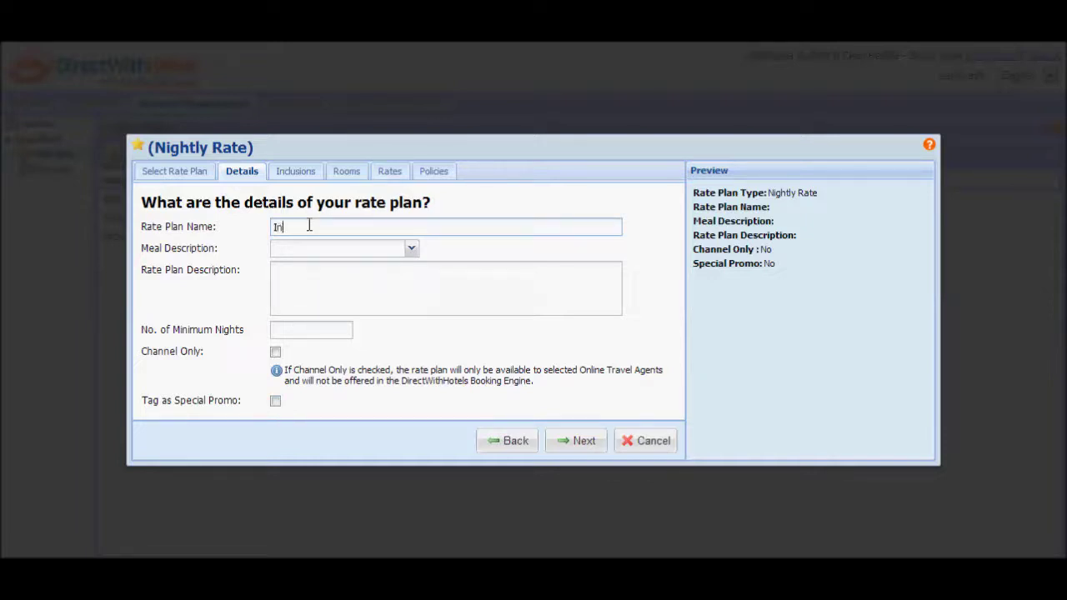
{"action": "type", "text": "ternet Daily Rates"}
{"action": "left_click", "coordinate": [300, 251]}
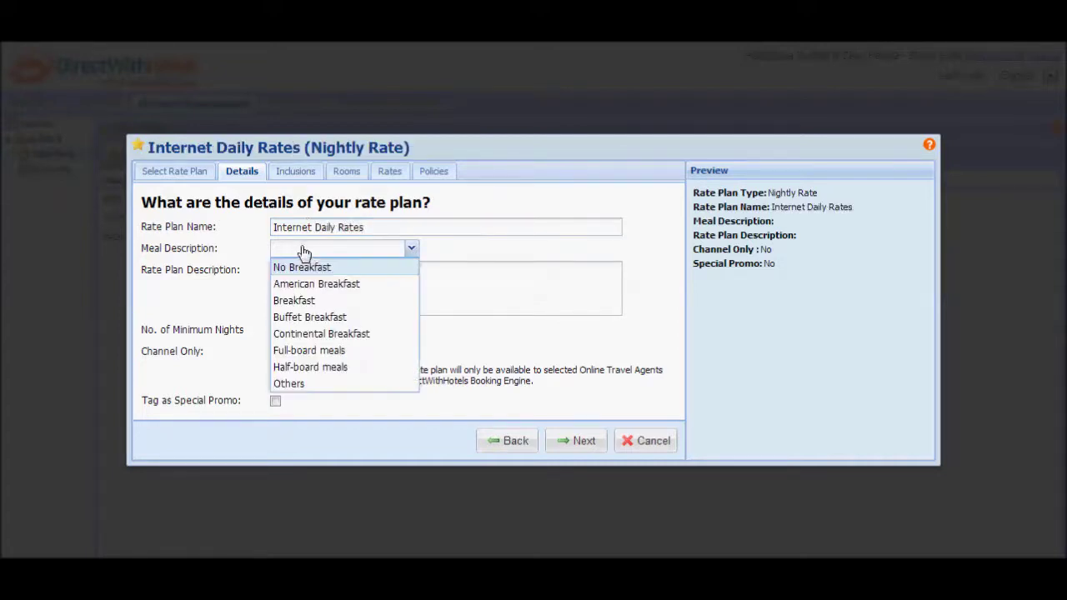
{"action": "left_click", "coordinate": [309, 319]}
{"action": "left_click", "coordinate": [311, 330]}
{"action": "type", "text": "1"}
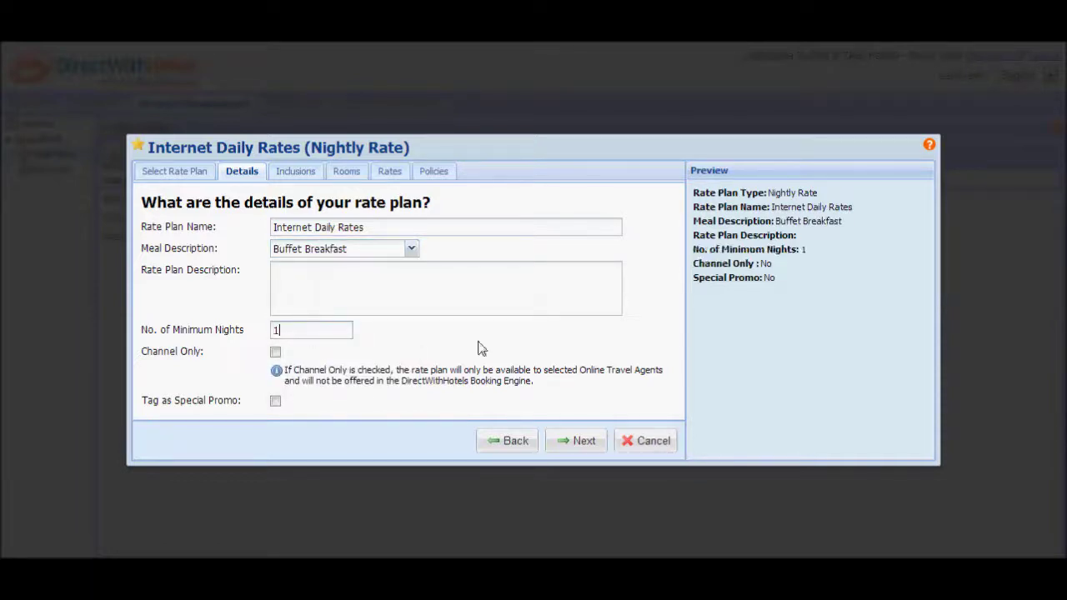
{"action": "left_click", "coordinate": [481, 348]}
{"action": "left_click", "coordinate": [581, 441]}
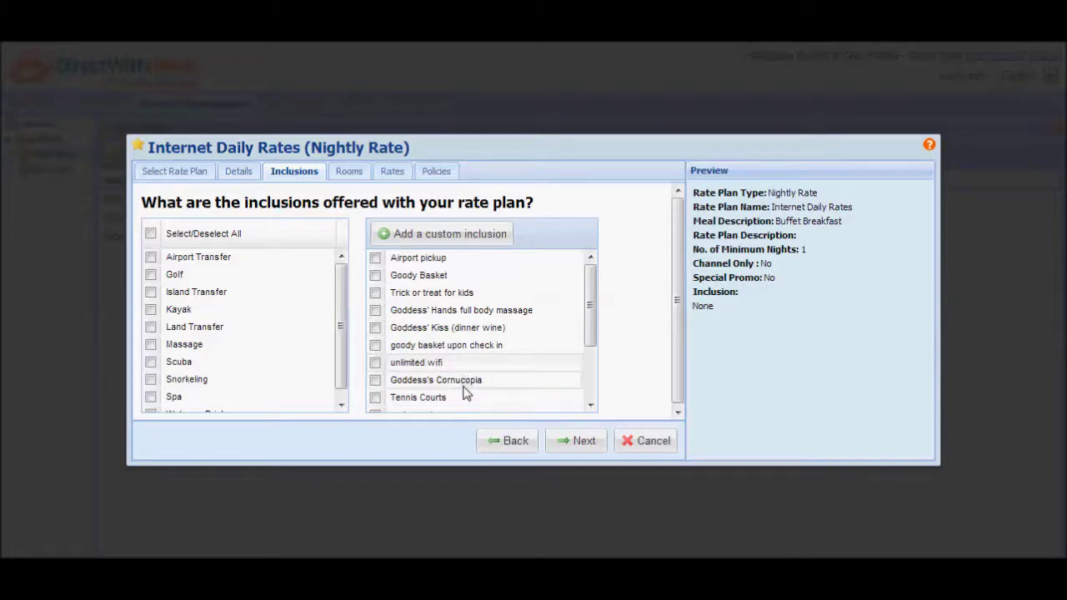
Step: Include Airport Transfer and Welcome Drinks in the rate plan
{"action": "left_click", "coordinate": [151, 257]}
{"action": "scroll", "coordinate": [239, 316], "scroll_direction": "down", "scroll_amount": 1}
{"action": "left_click", "coordinate": [150, 403]}
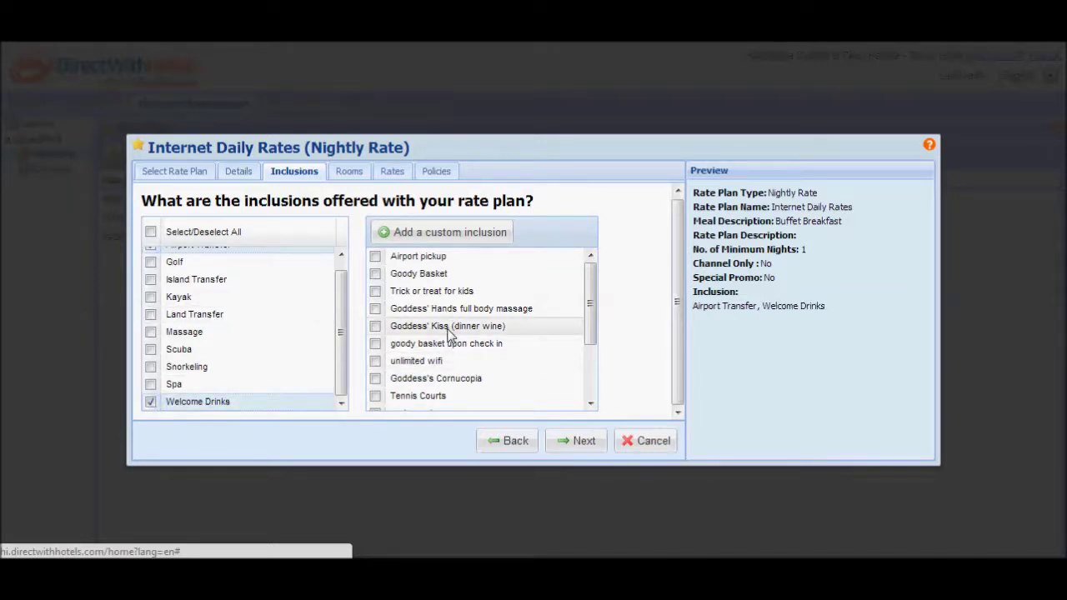
Step: Add the custom inclusion "Free use of health facilities" to the rate plan and continue to the room types
{"action": "left_click", "coordinate": [440, 235]}
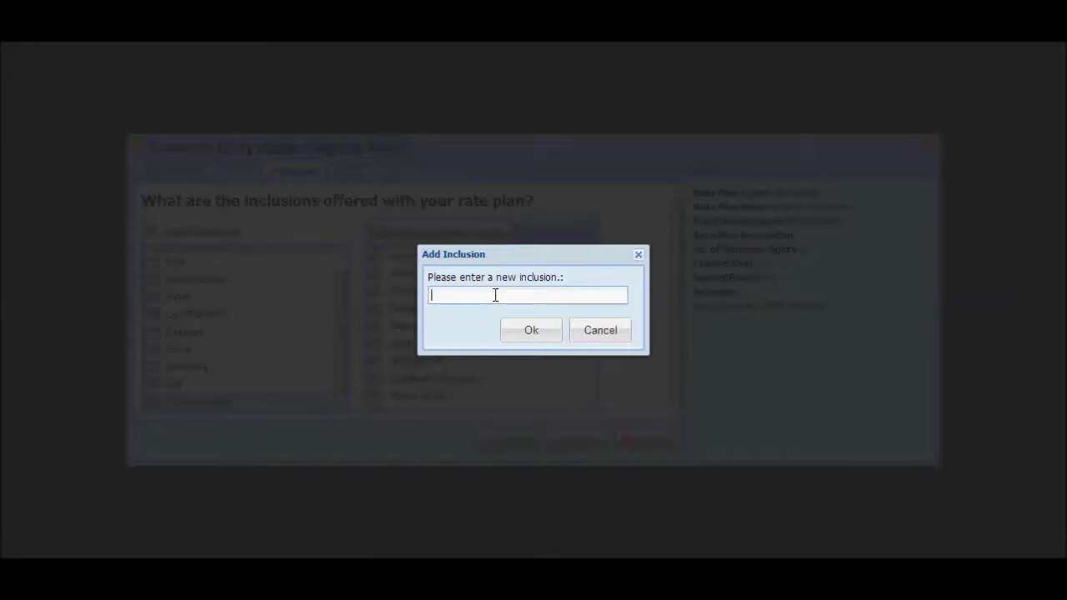
{"action": "type", "text": "Free use of health facilities"}
{"action": "left_click", "coordinate": [532, 333]}
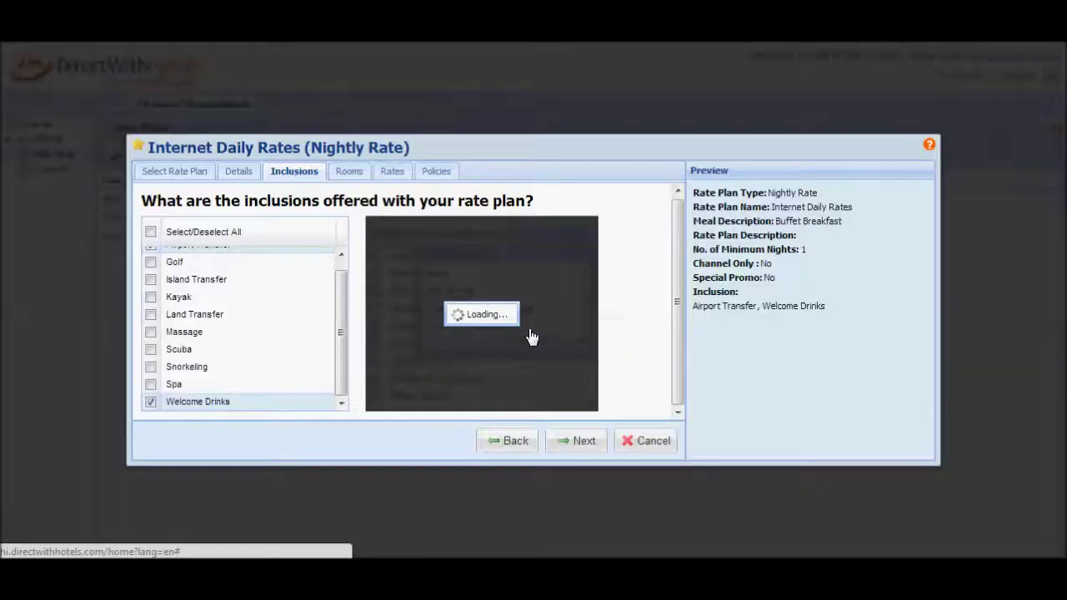
{"action": "left_click_drag", "start_coordinate": [589, 274], "coordinate": [590, 357]}
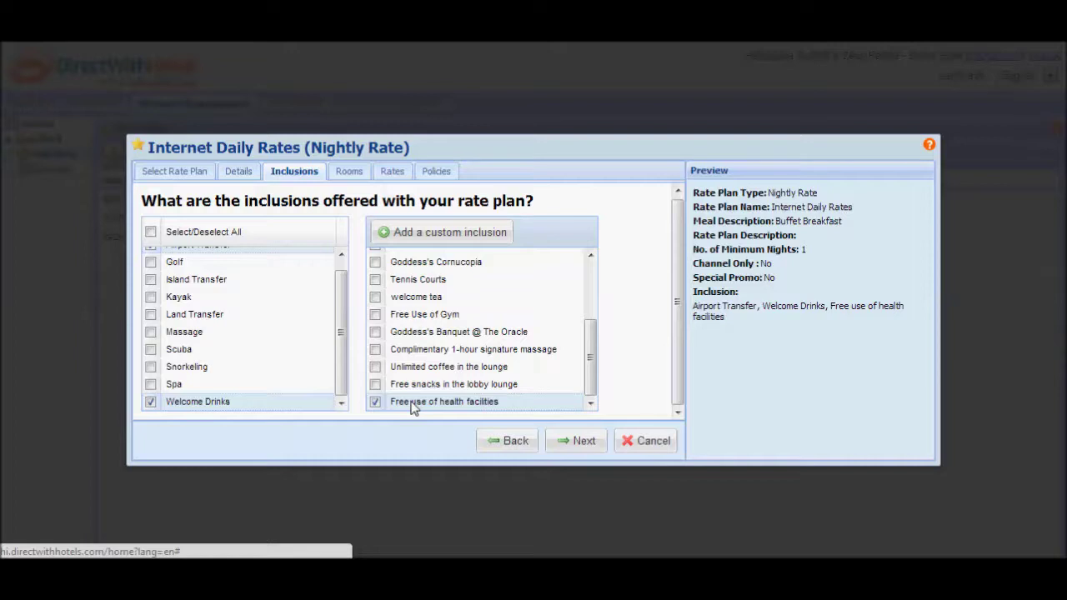
{"action": "left_click", "coordinate": [584, 442]}
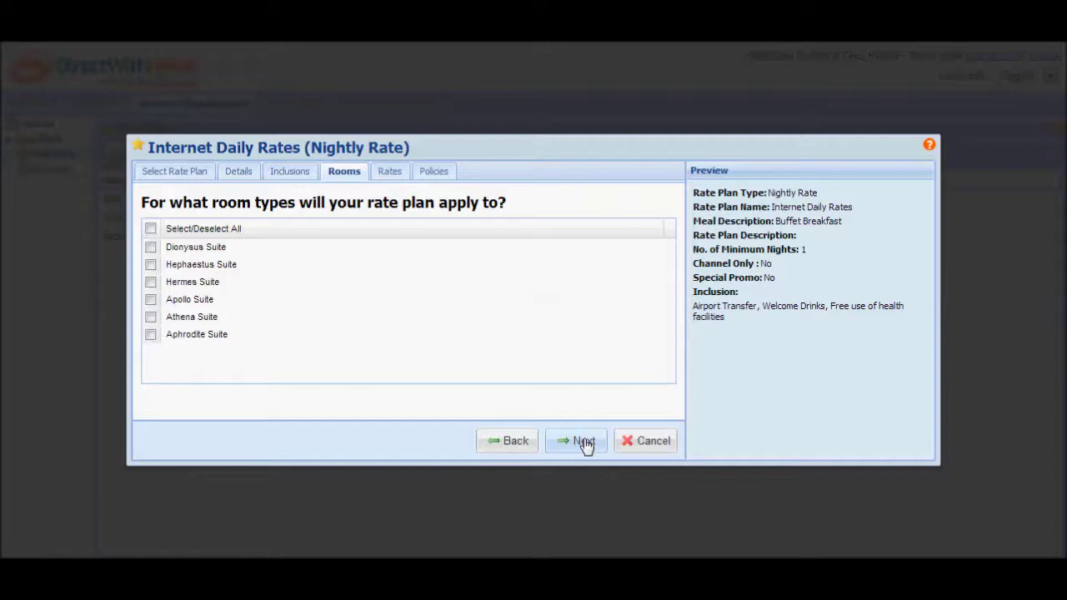
Step: Apply the rate plan to all room types except Dionysus Suite and Hephaestus Suite
{"action": "left_click", "coordinate": [150, 230]}
{"action": "left_click", "coordinate": [150, 246]}
{"action": "left_click", "coordinate": [150, 265]}
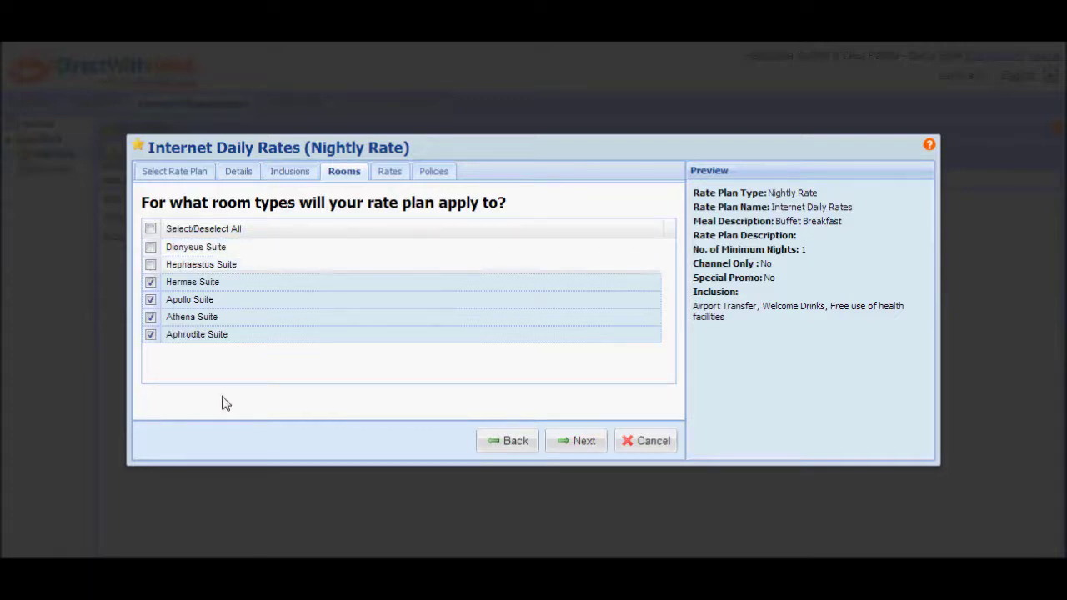
Step: Apply the rate plan to every room type and continue to the rates
{"action": "left_click", "coordinate": [151, 230]}
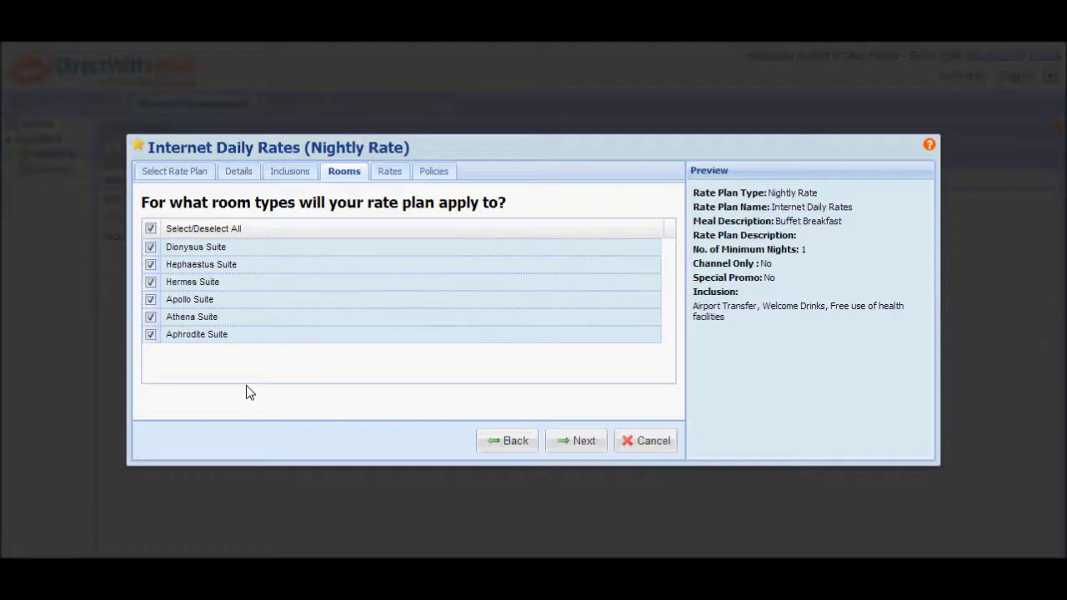
{"action": "left_click", "coordinate": [581, 446]}
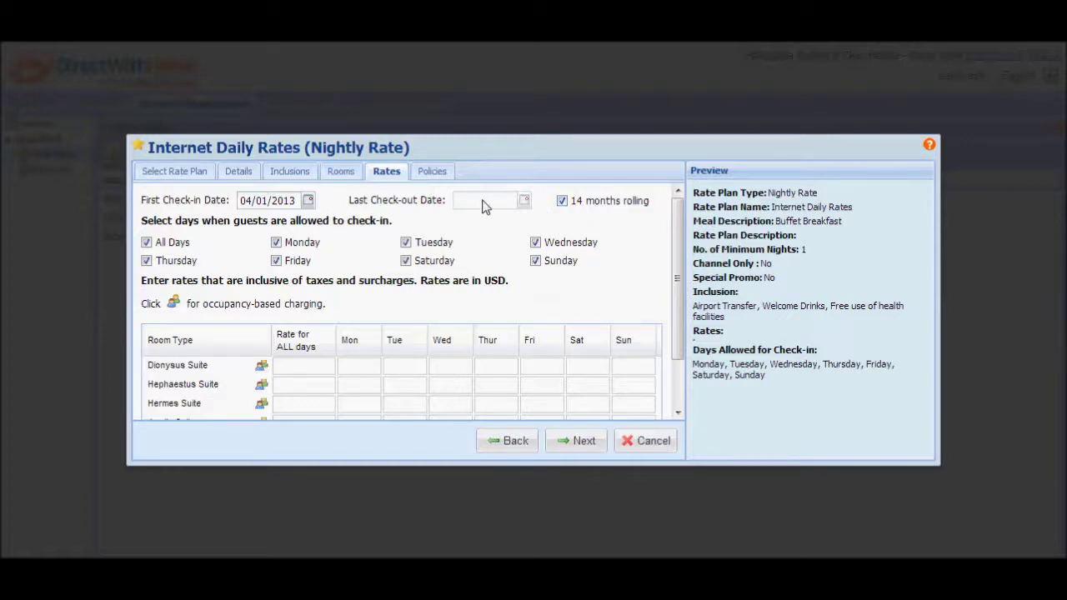
Step: Turn off the 14 months rolling option and set the last check-out date to 04/01/2014
{"action": "left_click", "coordinate": [561, 203]}
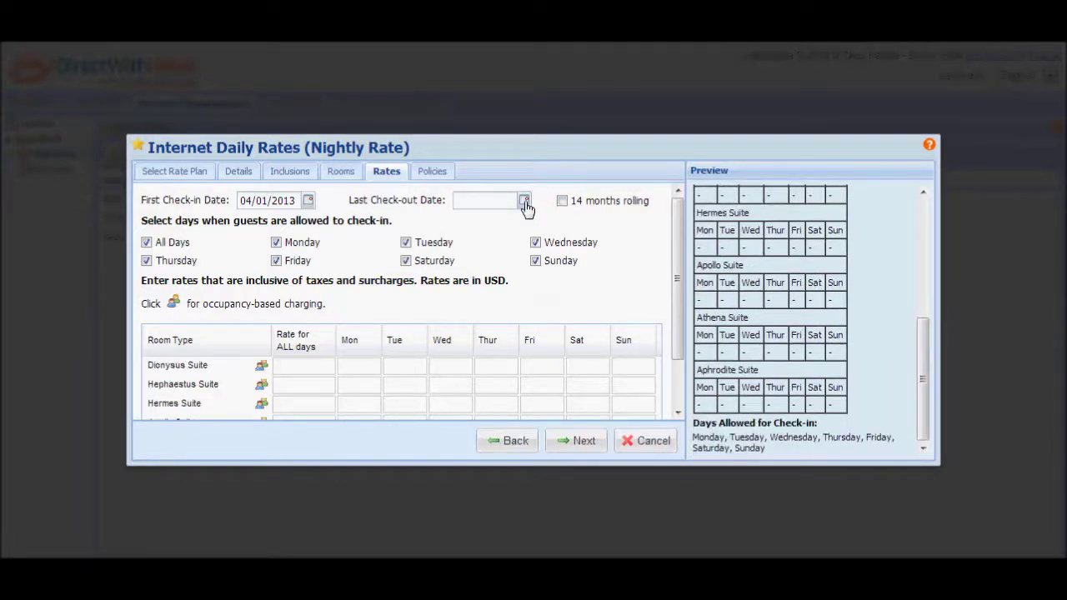
{"action": "left_click", "coordinate": [525, 202]}
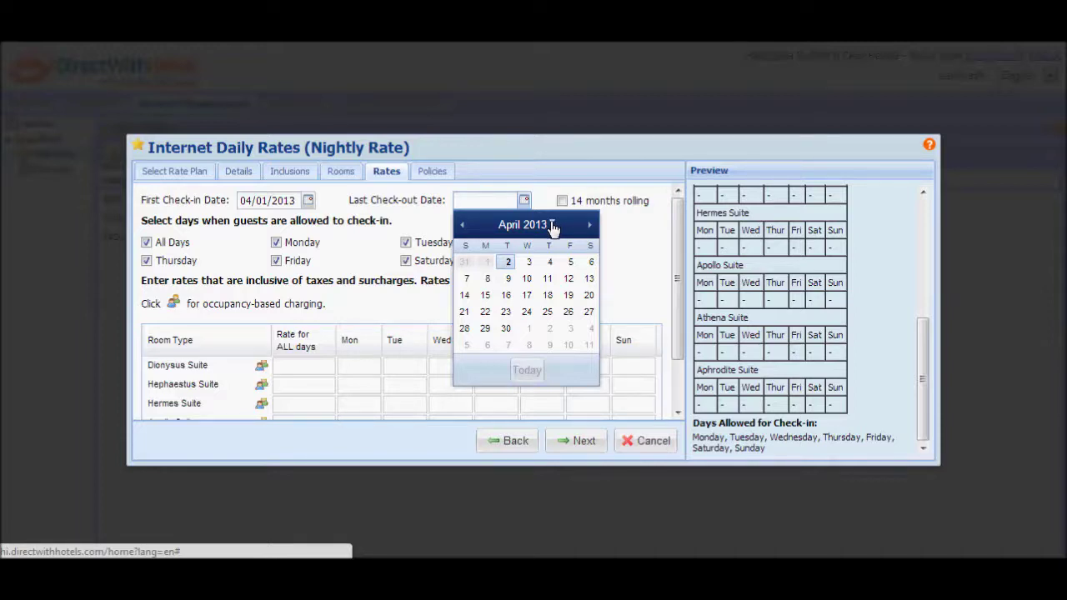
{"action": "left_click", "coordinate": [552, 226]}
{"action": "left_click", "coordinate": [581, 246]}
{"action": "left_click", "coordinate": [506, 371]}
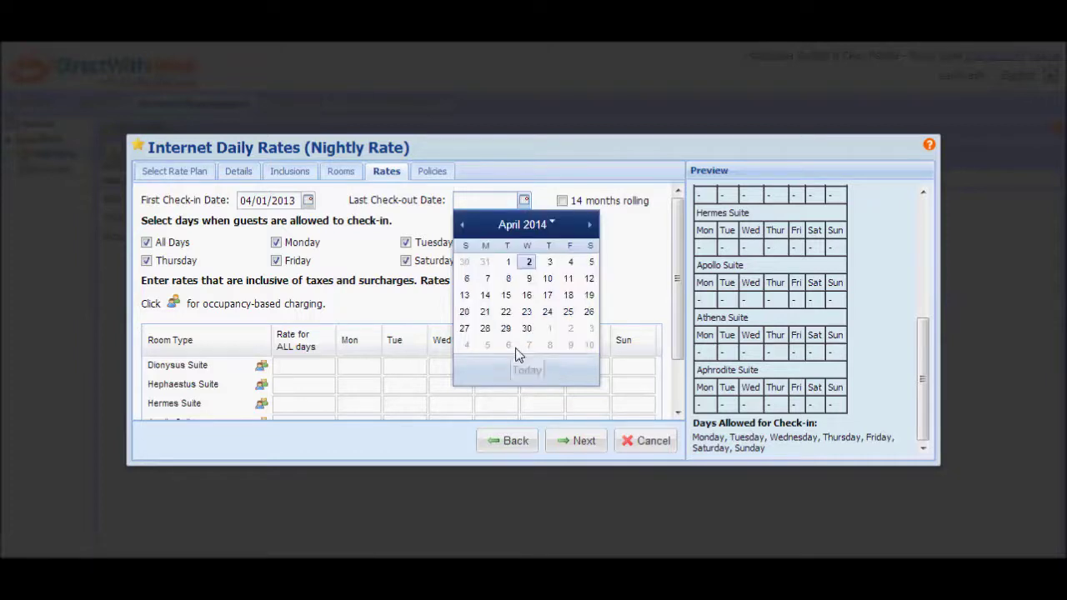
{"action": "left_click", "coordinate": [509, 263]}
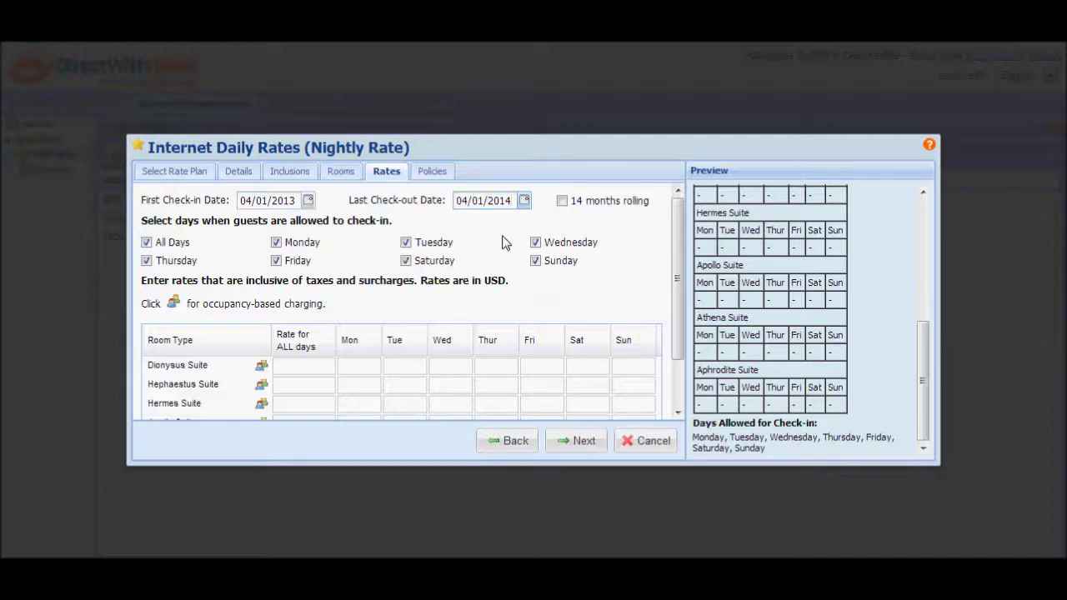
Step: Restrict check-in to Friday and Saturday, and restore check-in on all days
{"action": "left_click", "coordinate": [147, 242]}
{"action": "left_click", "coordinate": [276, 260]}
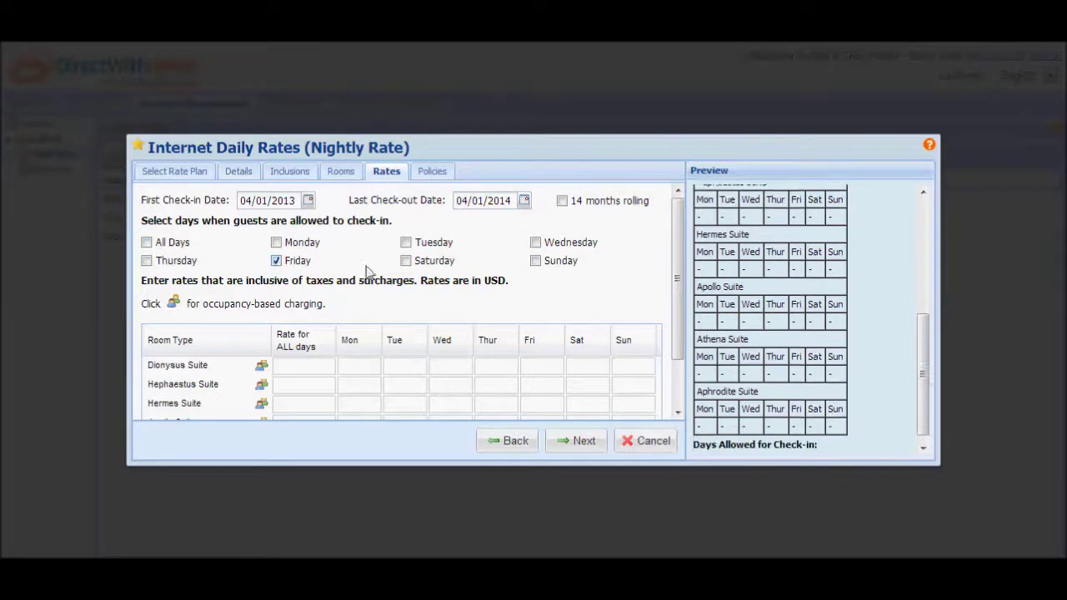
{"action": "left_click", "coordinate": [406, 262]}
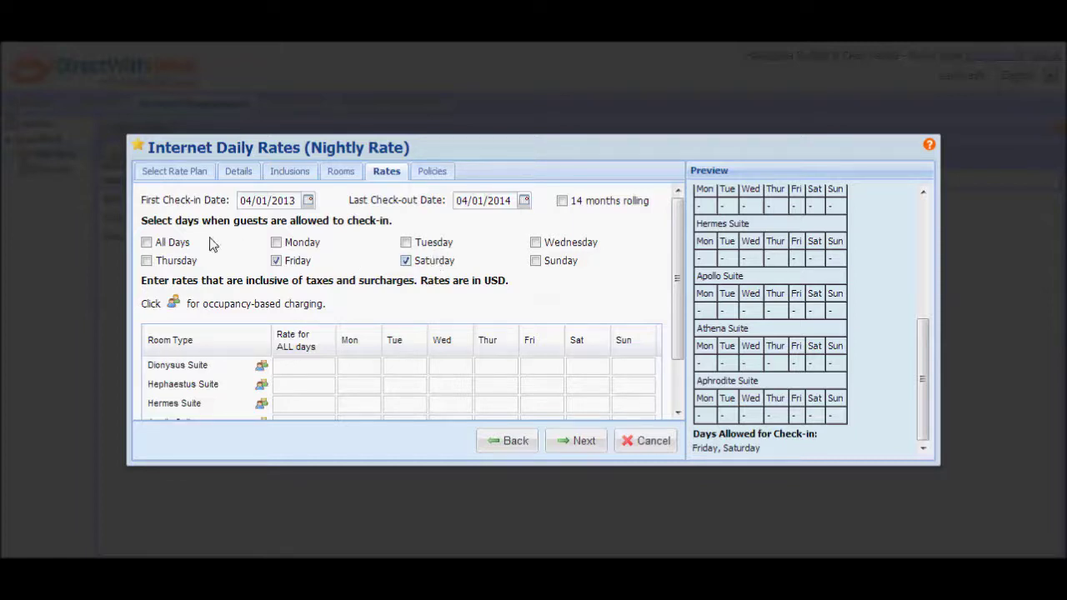
{"action": "left_click", "coordinate": [147, 243]}
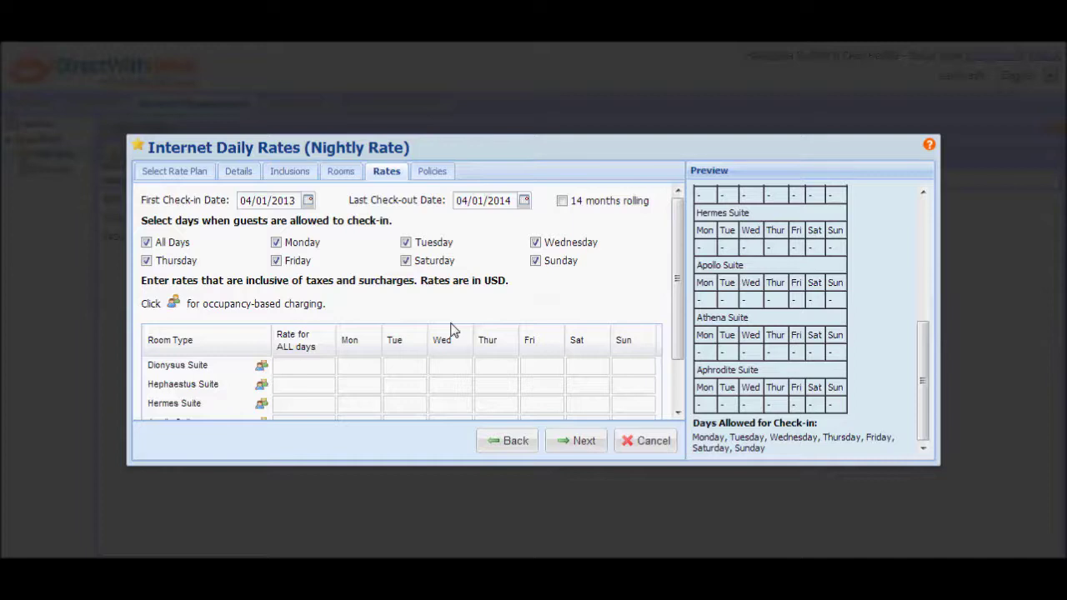
Step: Set the Apollo Suite rate for all days to 115 USD
{"action": "scroll", "coordinate": [450, 331], "scroll_direction": "down", "scroll_amount": 2}
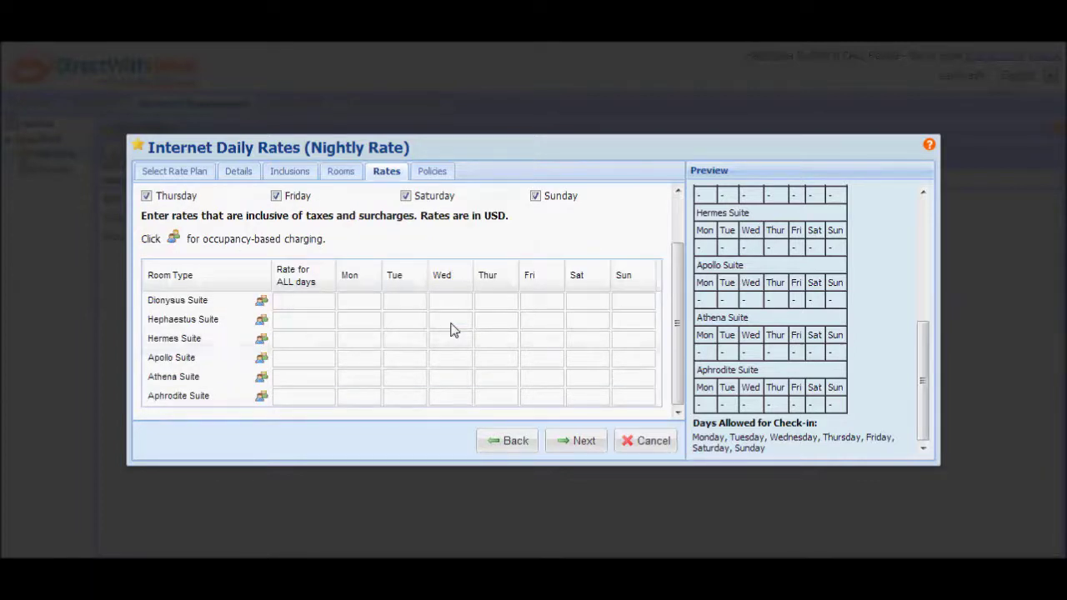
{"action": "left_click", "coordinate": [297, 360]}
{"action": "type", "text": "115"}
{"action": "left_click", "coordinate": [408, 244]}
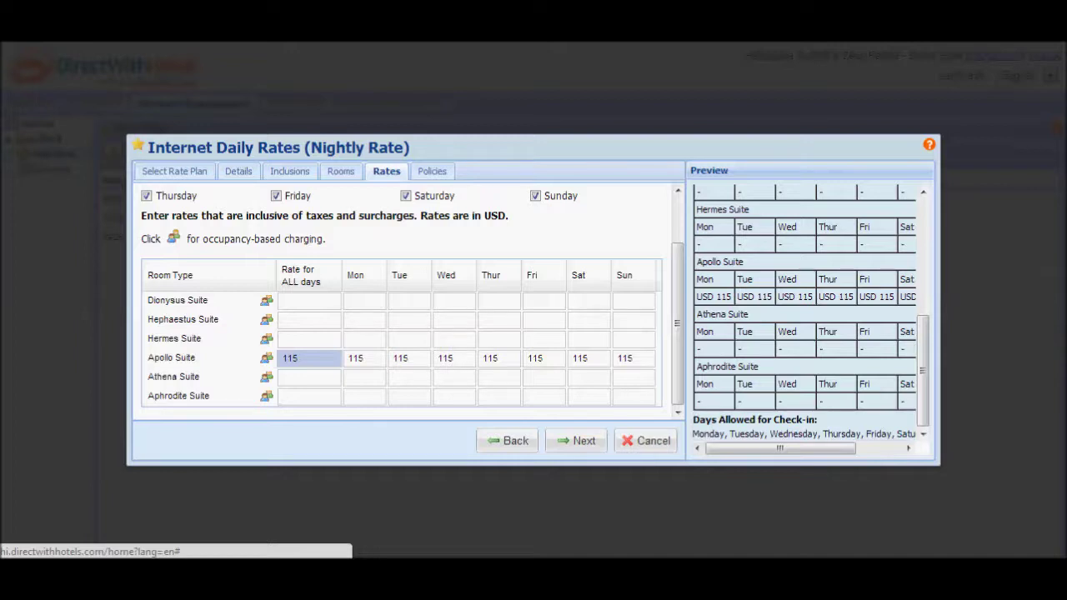
Step: Change the Apollo Suite's Friday and Saturday rates to 105 USD
{"action": "left_click", "coordinate": [544, 361]}
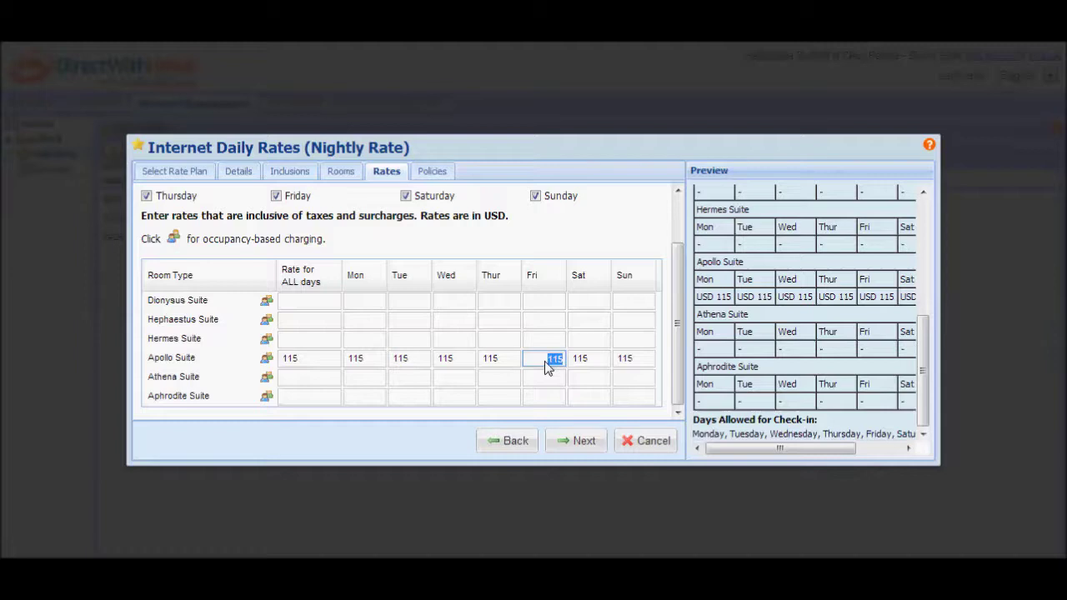
{"action": "type", "text": "105"}
{"action": "key", "text": "Tab"}
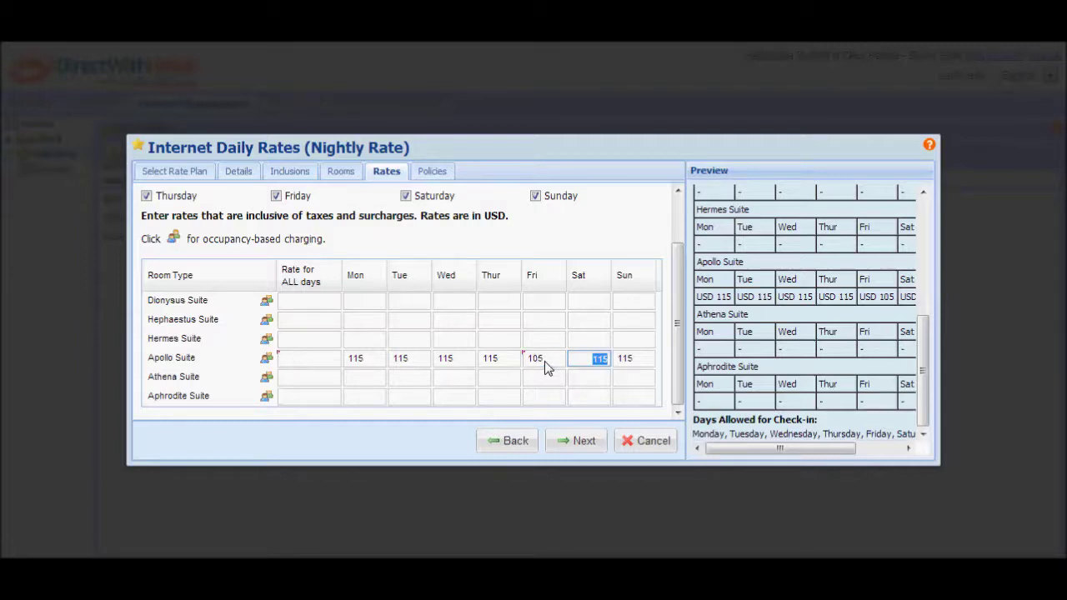
{"action": "type", "text": "105"}
{"action": "key", "text": "Return"}
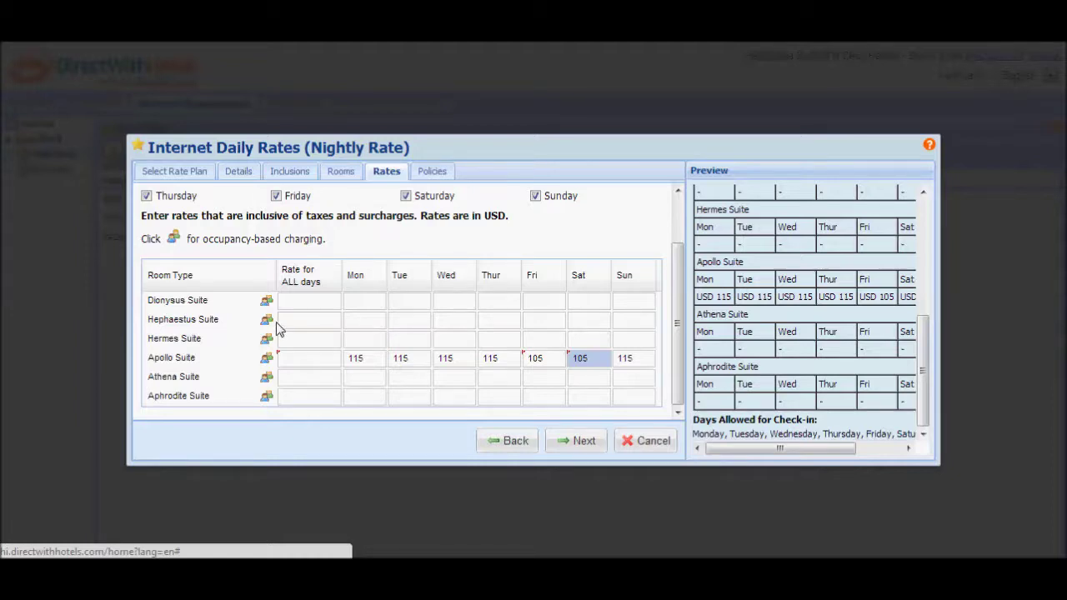
Step: Set the Hephaestus Suite's Monday, Tuesday, Wednesday and Thursday rates to 126.5 USD each
{"action": "left_click", "coordinate": [360, 327]}
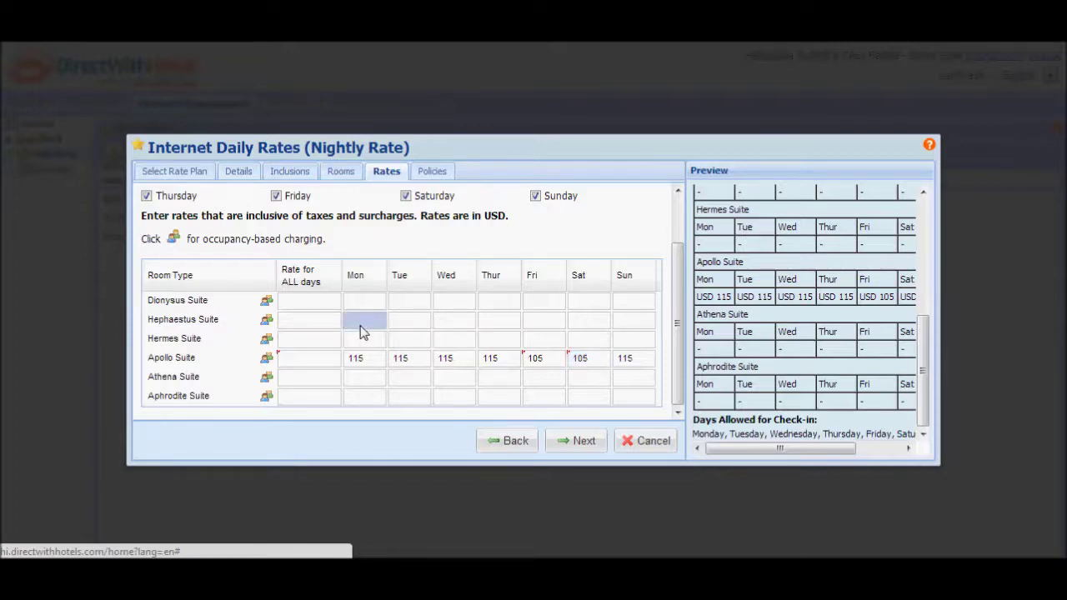
{"action": "type", "text": "126.5"}
{"action": "key", "text": "Tab"}
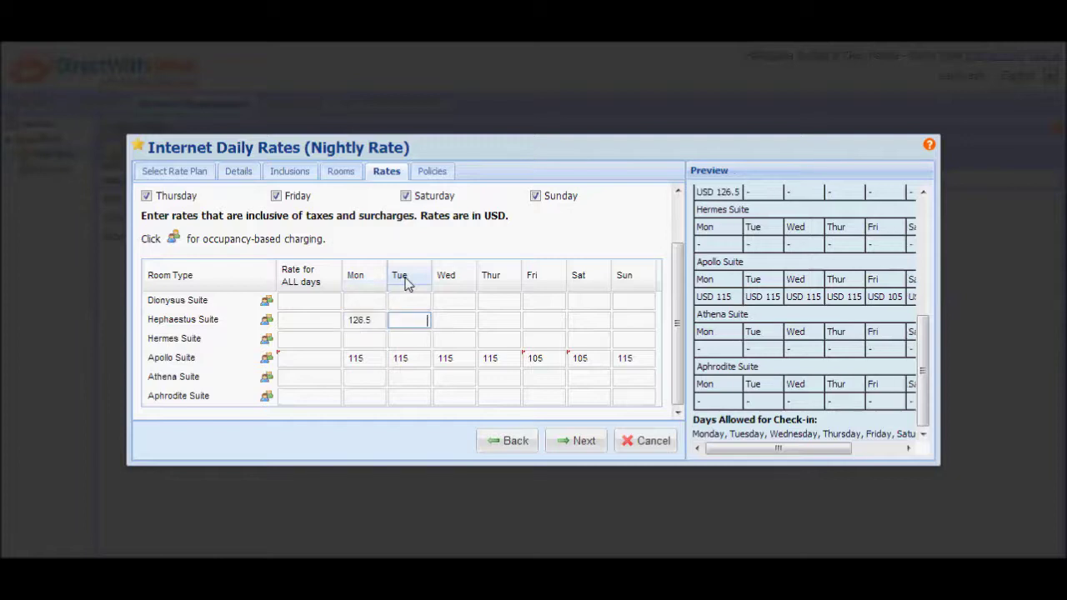
{"action": "type", "text": "126.5"}
{"action": "key", "text": "Tab"}
{"action": "type", "text": "126.5"}
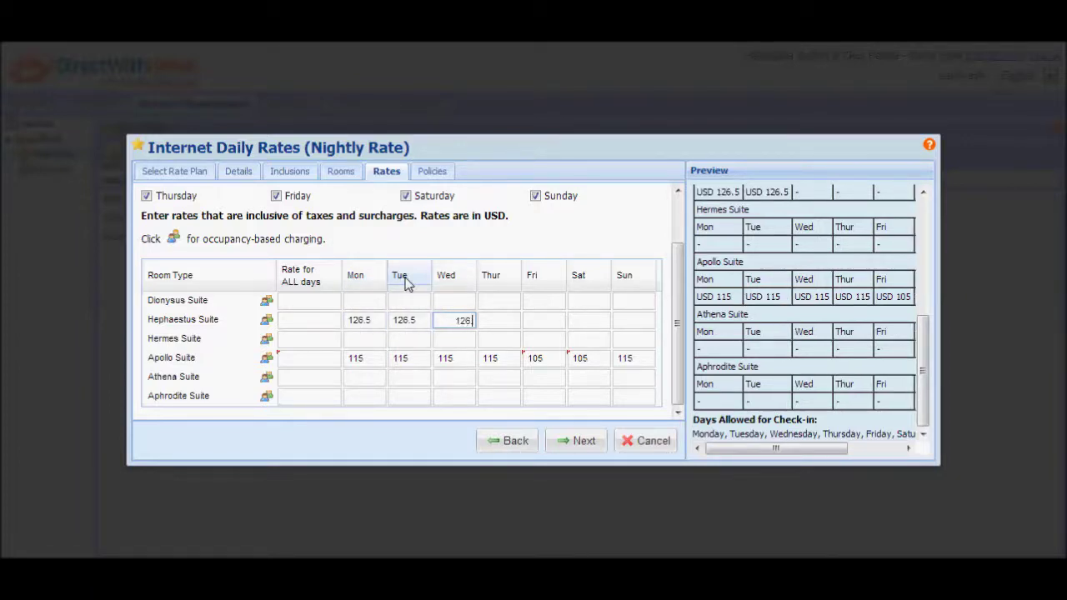
{"action": "key", "text": "Tab"}
{"action": "type", "text": "12"}
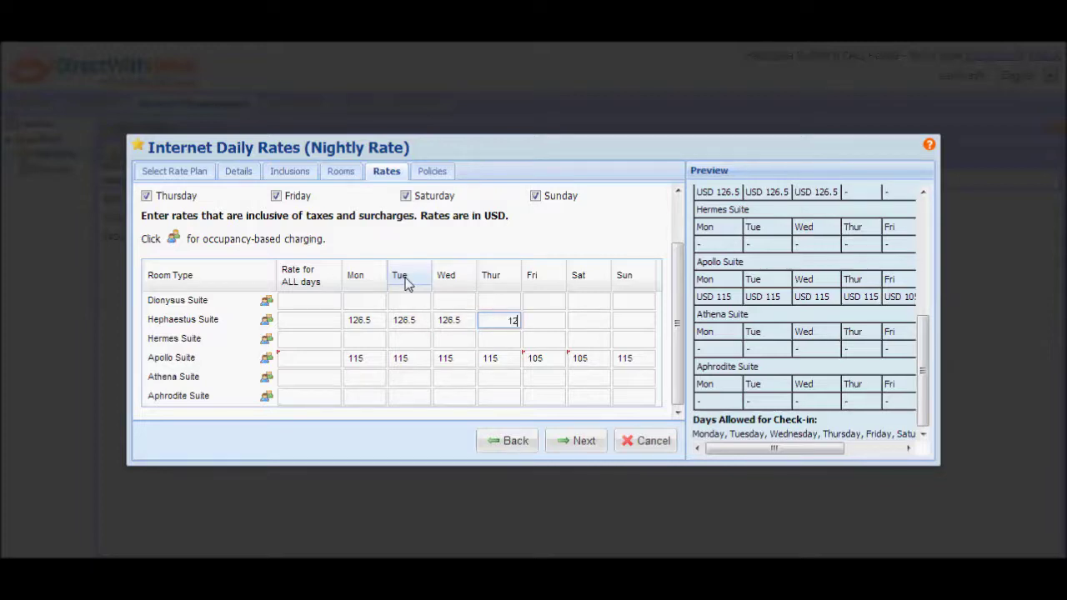
{"action": "type", "text": "6"}
{"action": "type", "text": ".5"}
{"action": "key", "text": "Return"}
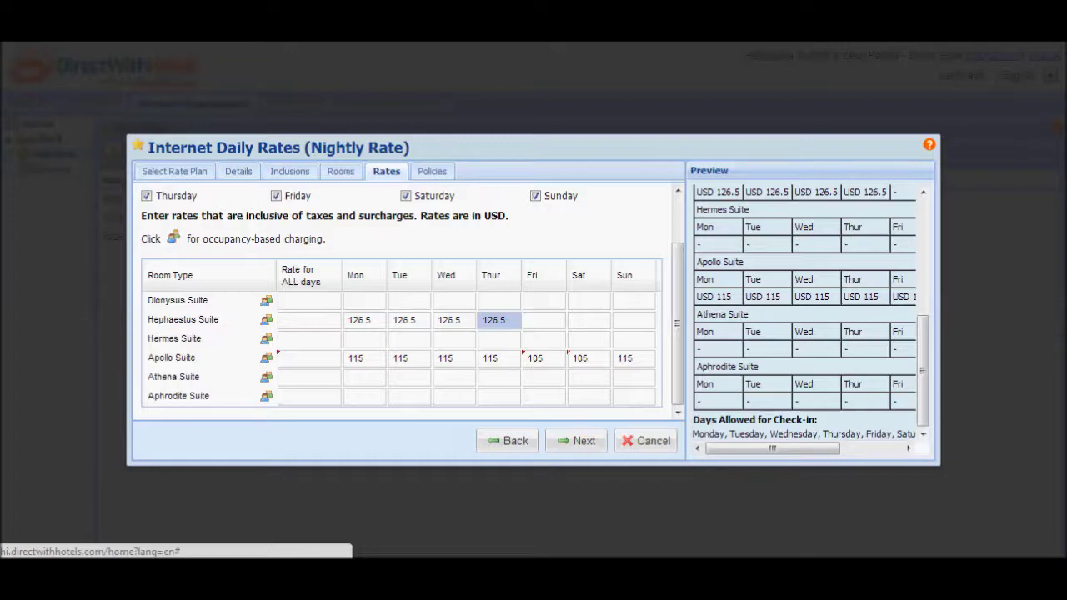
Step: Enable occupancy-based charging for the Dionysus Suite, with all-day rates of 120.75 USD for up to 1 and 2 persons and 143.75 USD for 3
{"action": "left_click", "coordinate": [266, 302]}
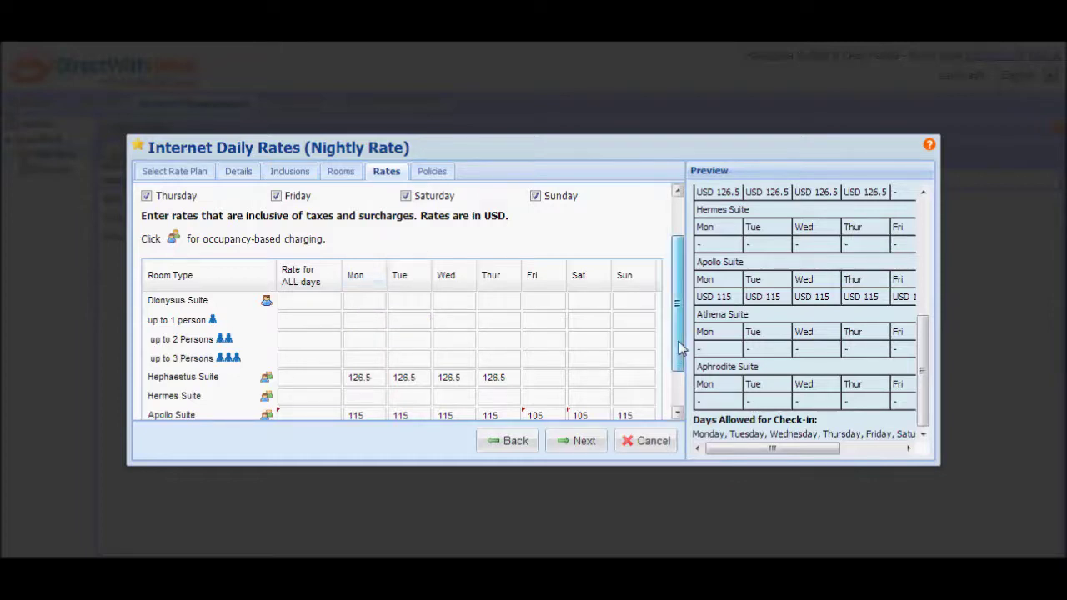
{"action": "left_click_drag", "start_coordinate": [681, 353], "coordinate": [691, 396]}
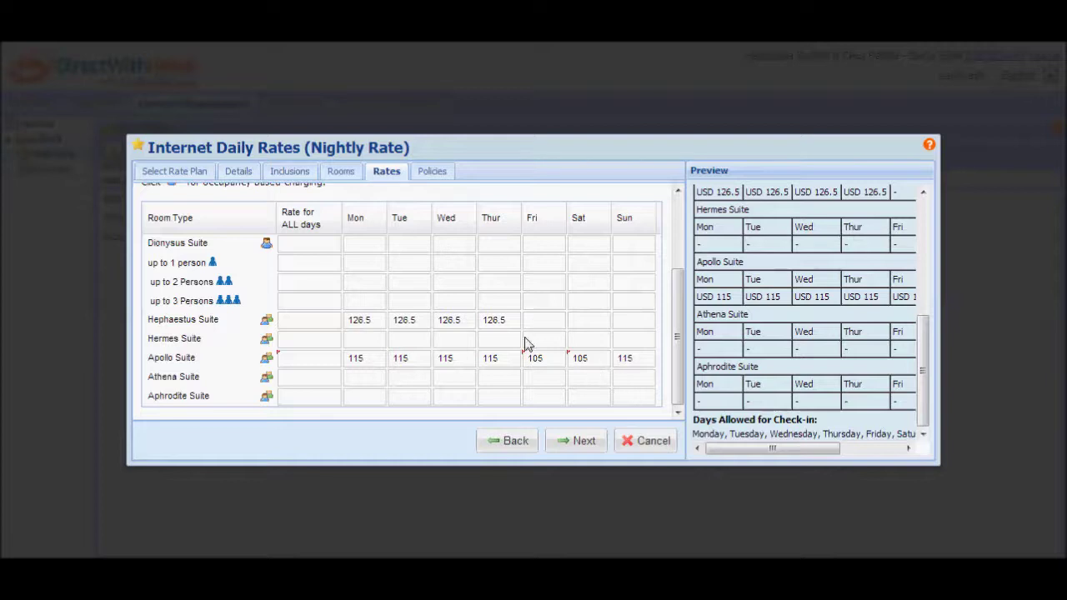
{"action": "left_click", "coordinate": [319, 264]}
{"action": "type", "text": "120.75"}
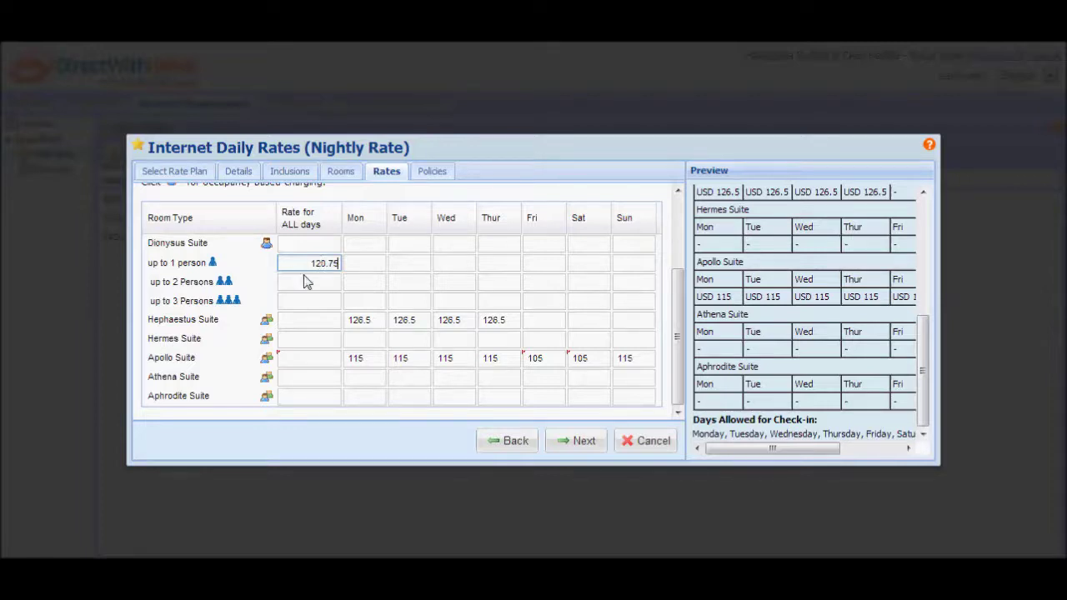
{"action": "left_click", "coordinate": [319, 282]}
{"action": "type", "text": "120"}
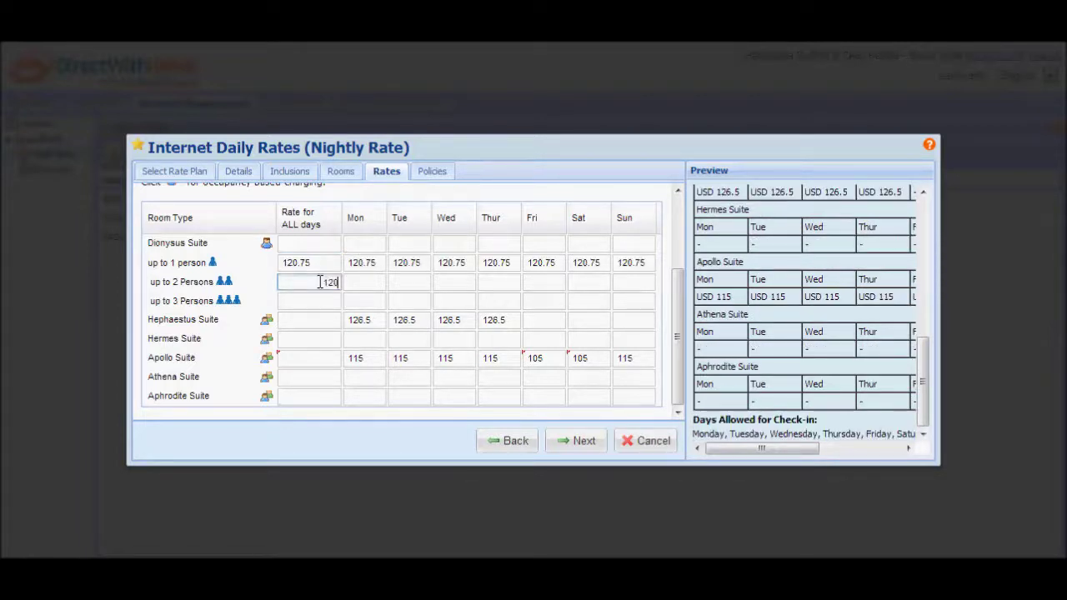
{"action": "type", "text": ".75"}
{"action": "left_click", "coordinate": [314, 303]}
{"action": "type", "text": "14"}
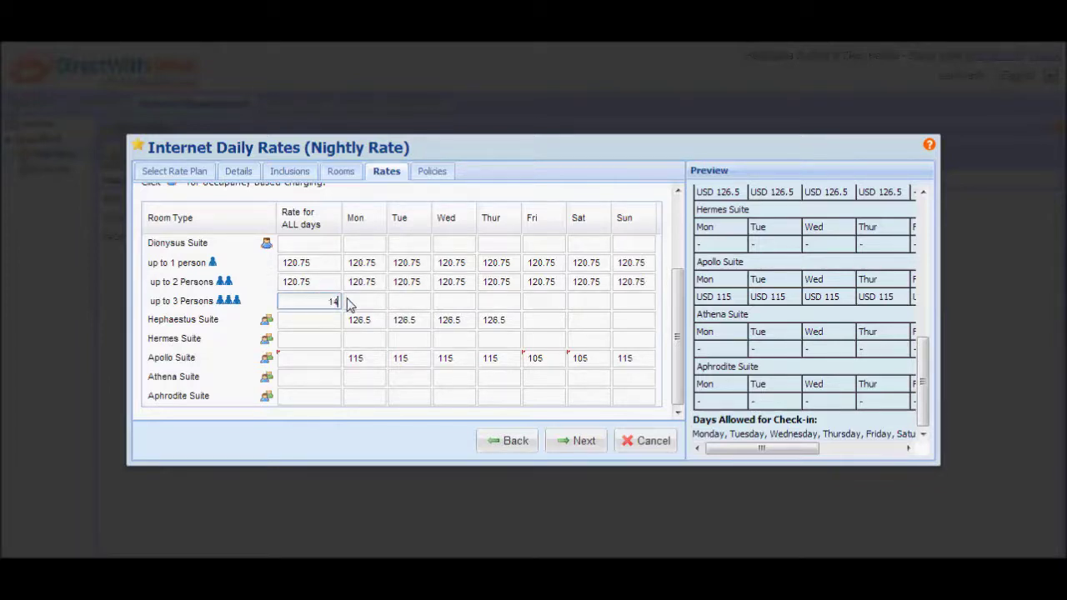
{"action": "type", "text": "3.75"}
{"action": "key", "text": "Return"}
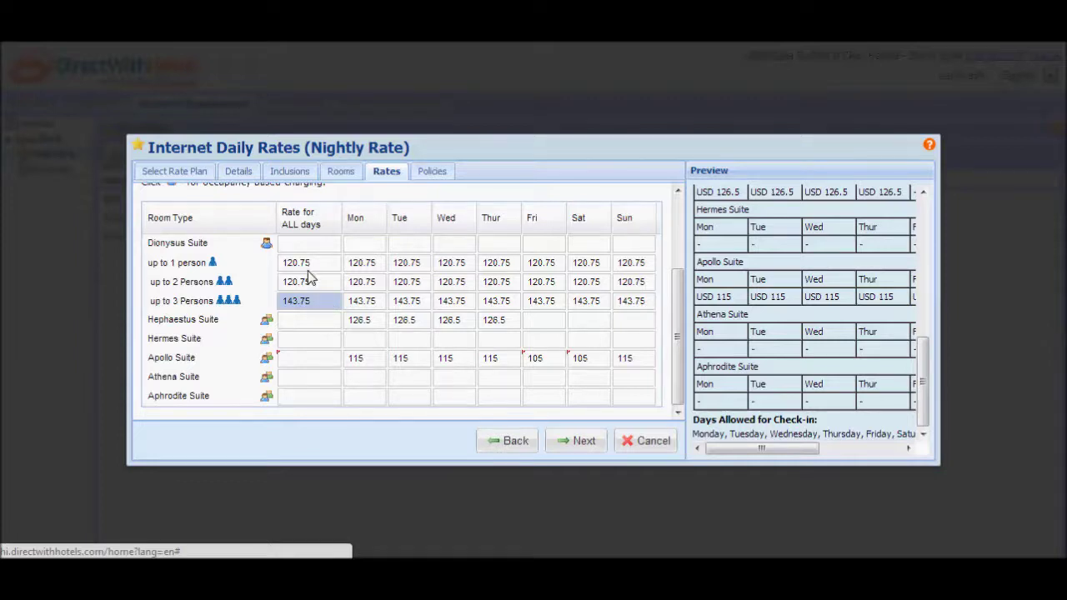
Step: Turn on occupancy-based charging for the Hermes Suite, and confirm the entered room rates to proceed to the reservation policies
{"action": "left_click", "coordinate": [267, 342]}
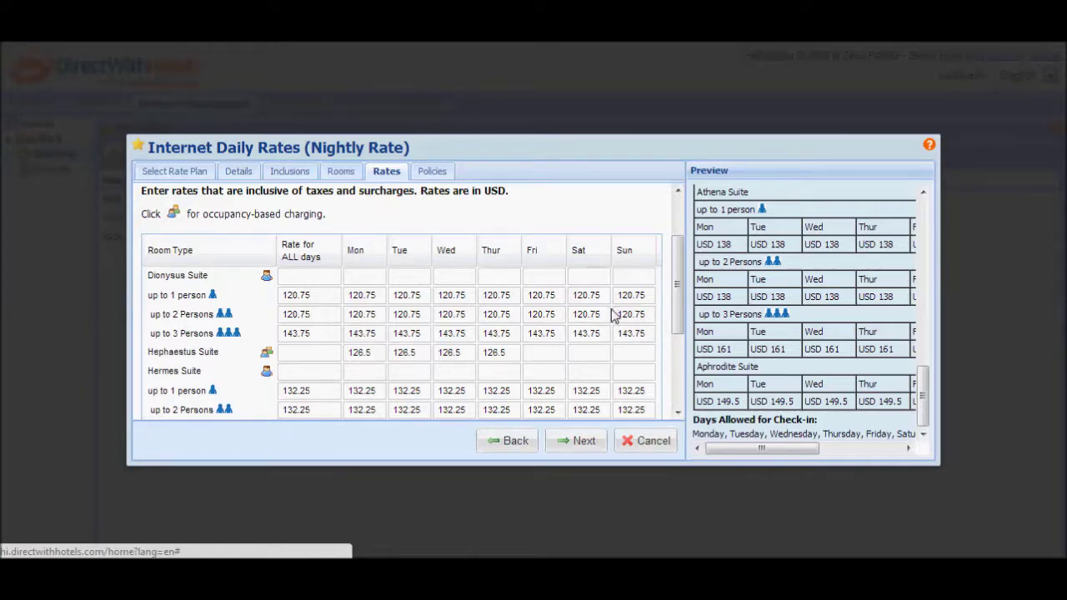
{"action": "scroll", "coordinate": [605, 313], "scroll_direction": "down", "scroll_amount": 4}
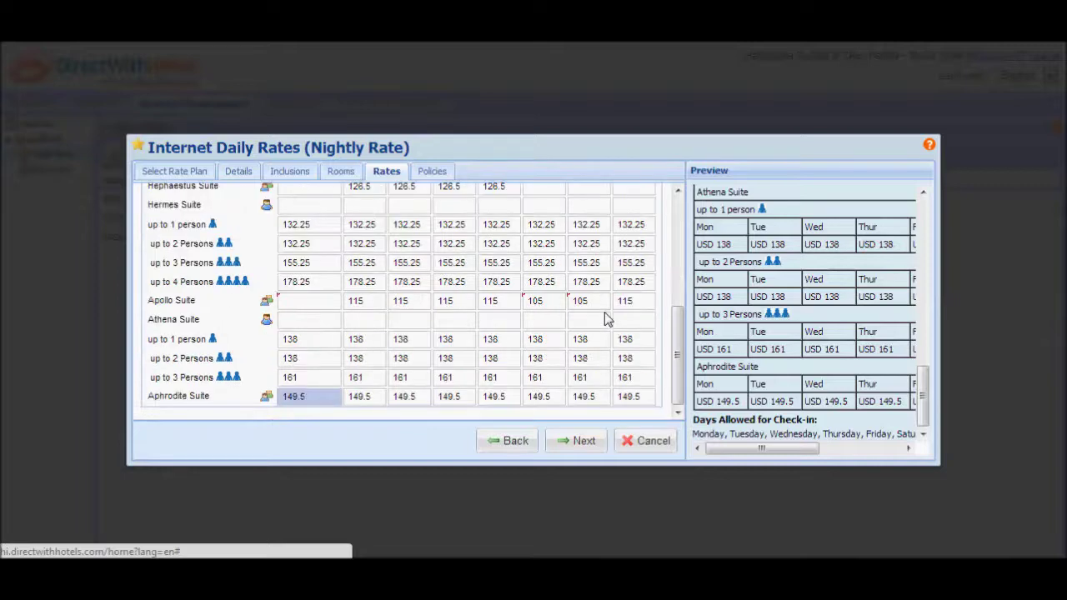
{"action": "left_click", "coordinate": [589, 442]}
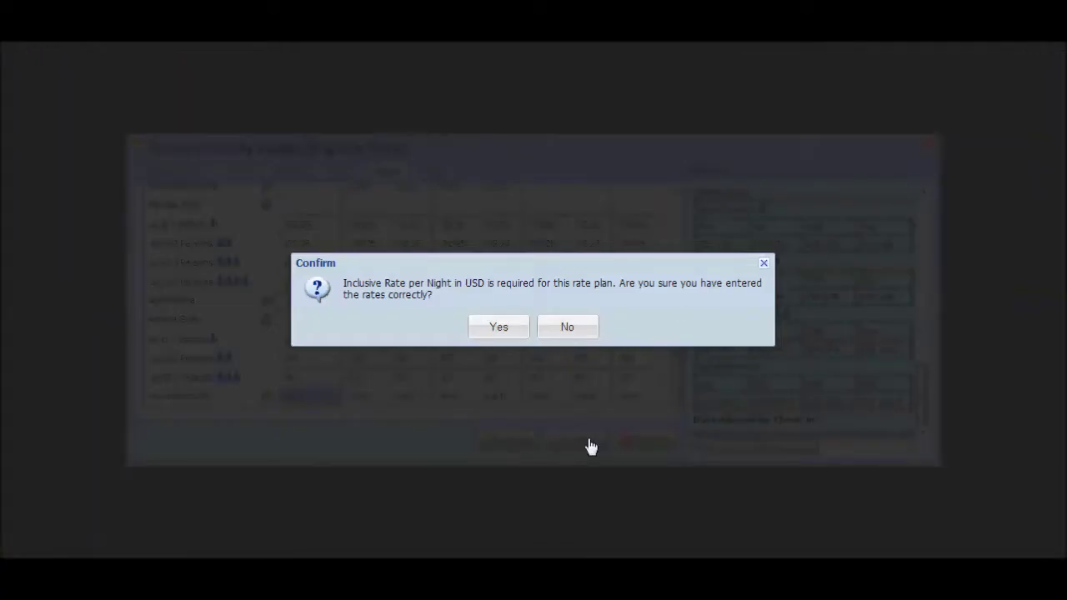
{"action": "left_click", "coordinate": [503, 329]}
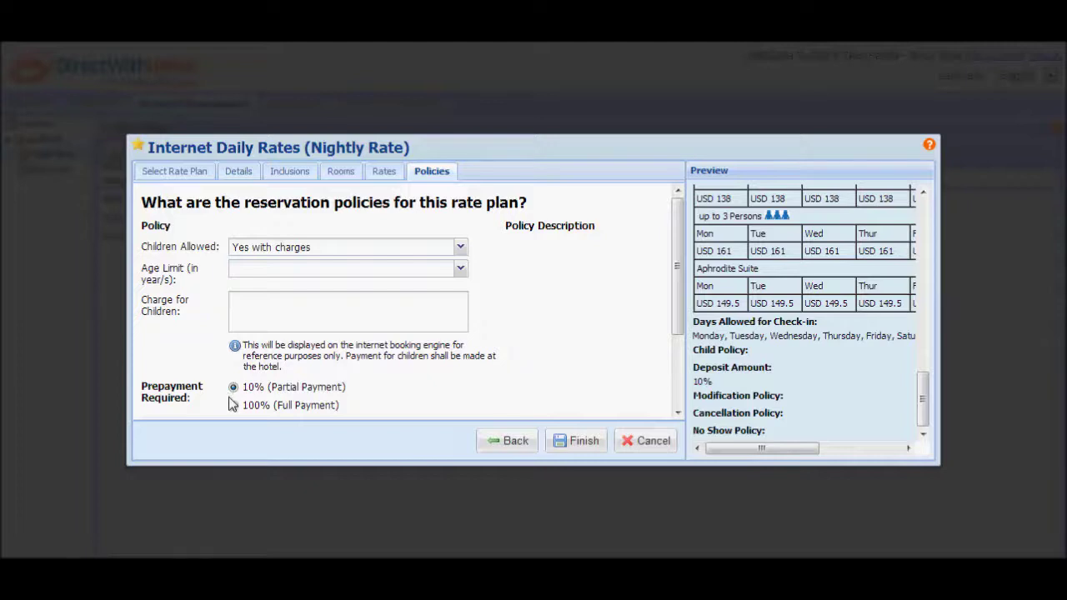
Step: Set the rate plan's child policy to Not Allowed
{"action": "scroll", "coordinate": [231, 400], "scroll_direction": "down", "scroll_amount": 2}
{"action": "scroll", "coordinate": [227, 388], "scroll_direction": "down", "scroll_amount": 1}
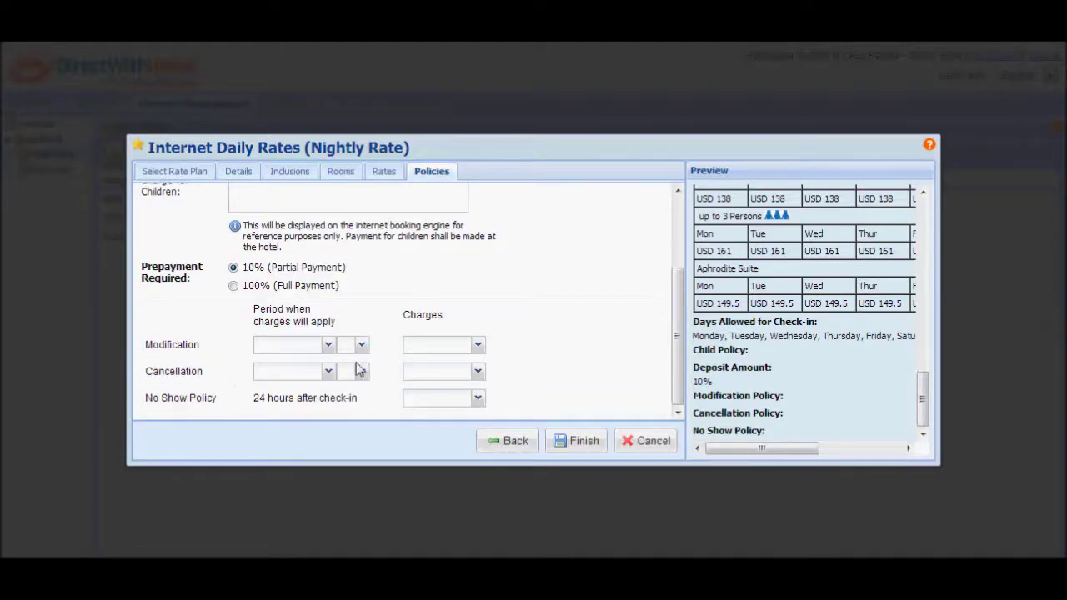
{"action": "scroll", "coordinate": [373, 370], "scroll_direction": "up", "scroll_amount": 3}
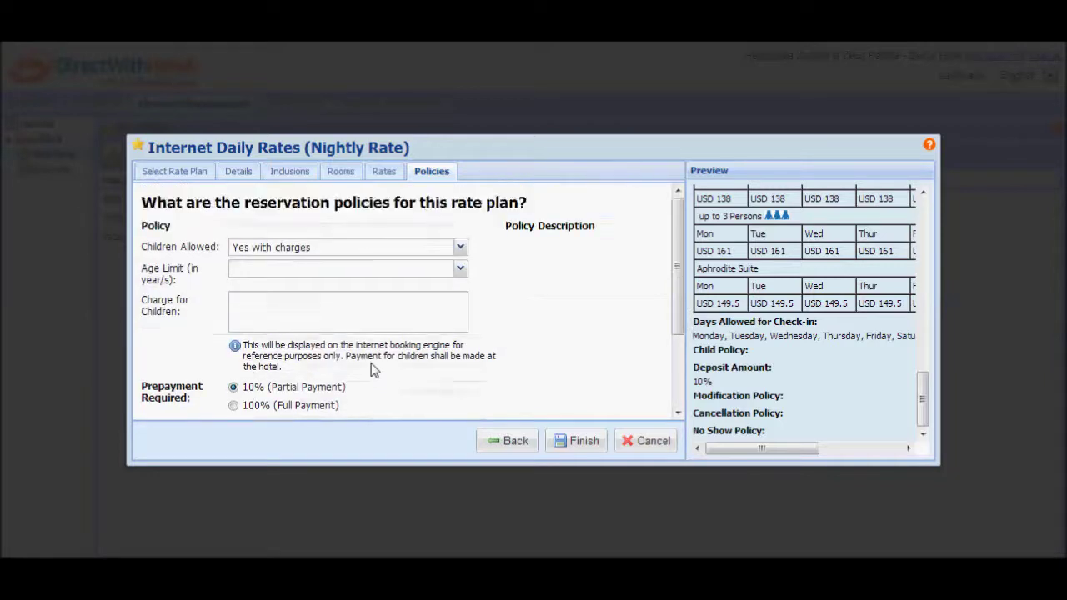
{"action": "left_click", "coordinate": [367, 248]}
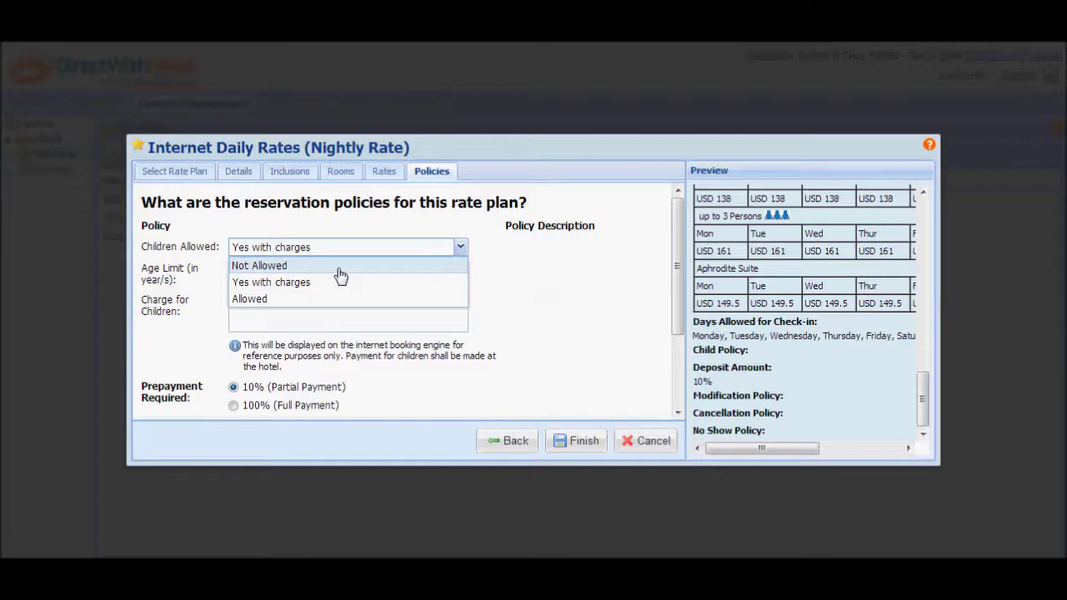
{"action": "left_click", "coordinate": [340, 272]}
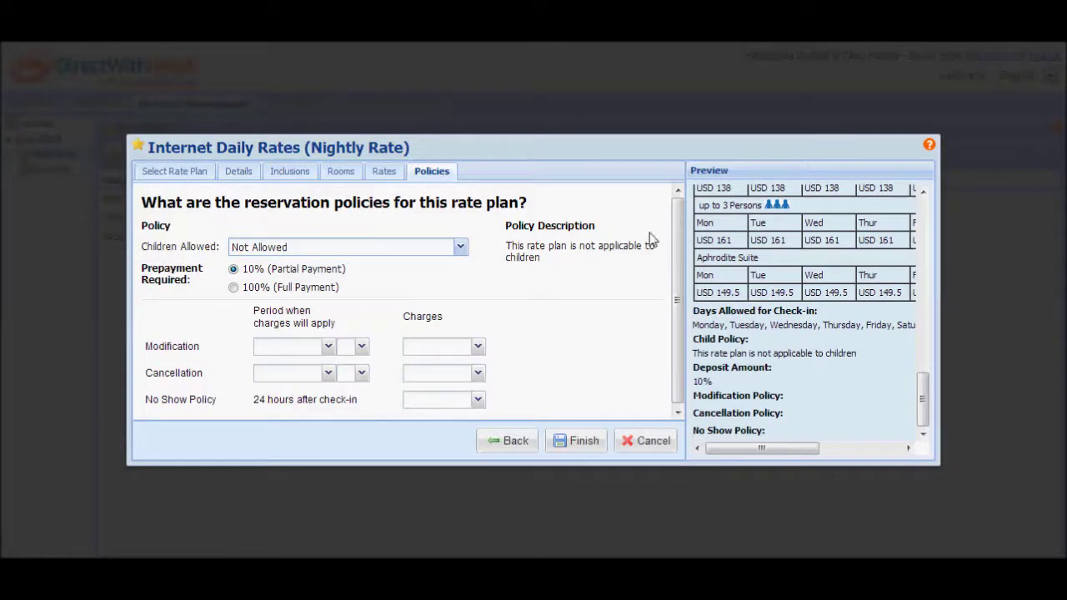
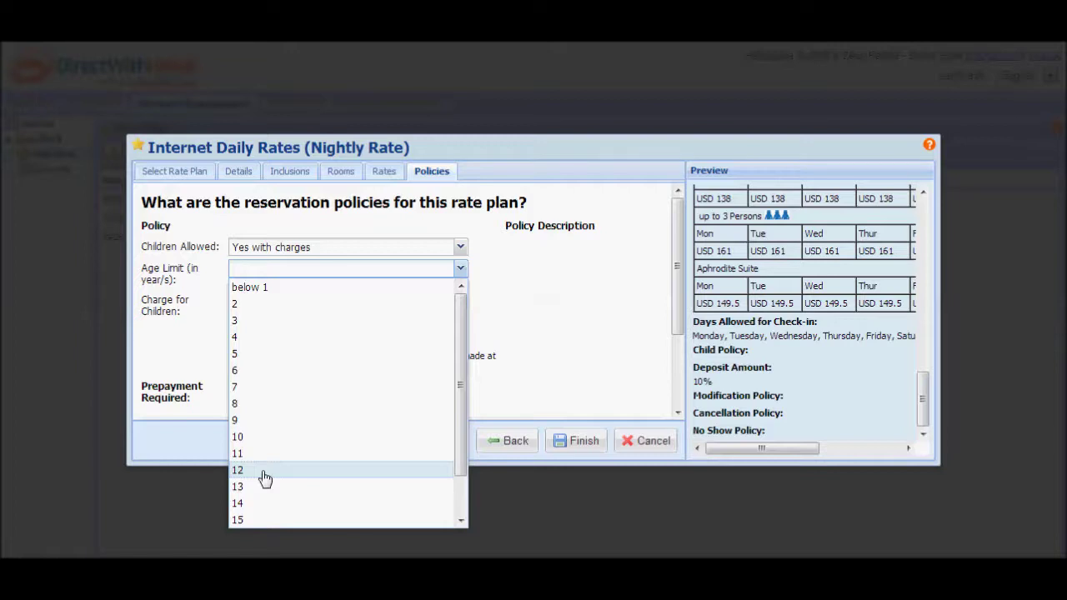
Step: Allow children with charges, with an age limit of 12 and a child charge of "USD 30 per child per night."
{"action": "left_click", "coordinate": [264, 473]}
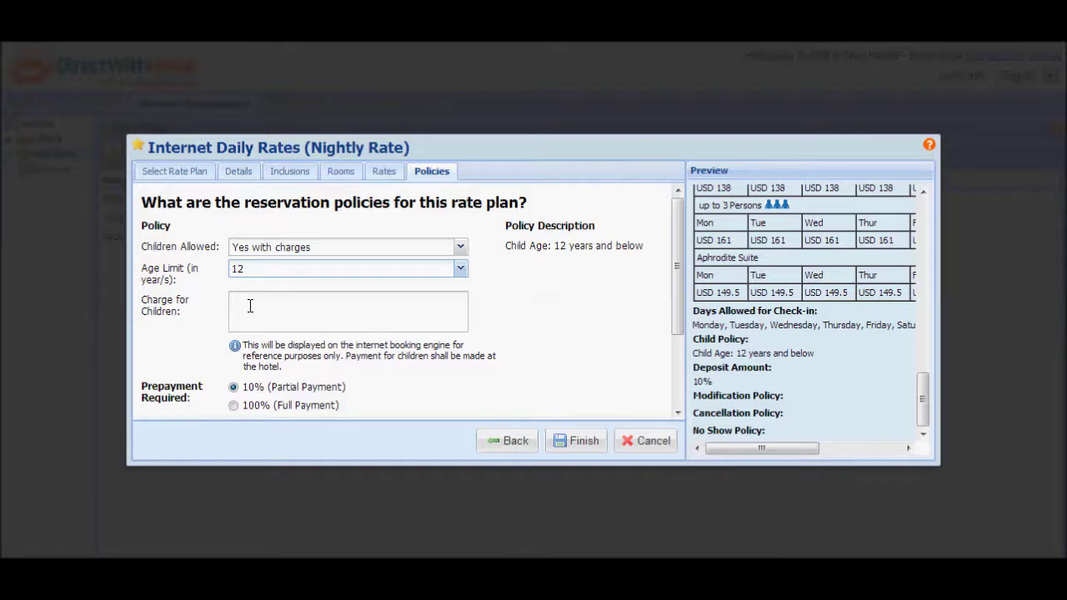
{"action": "left_click", "coordinate": [248, 304]}
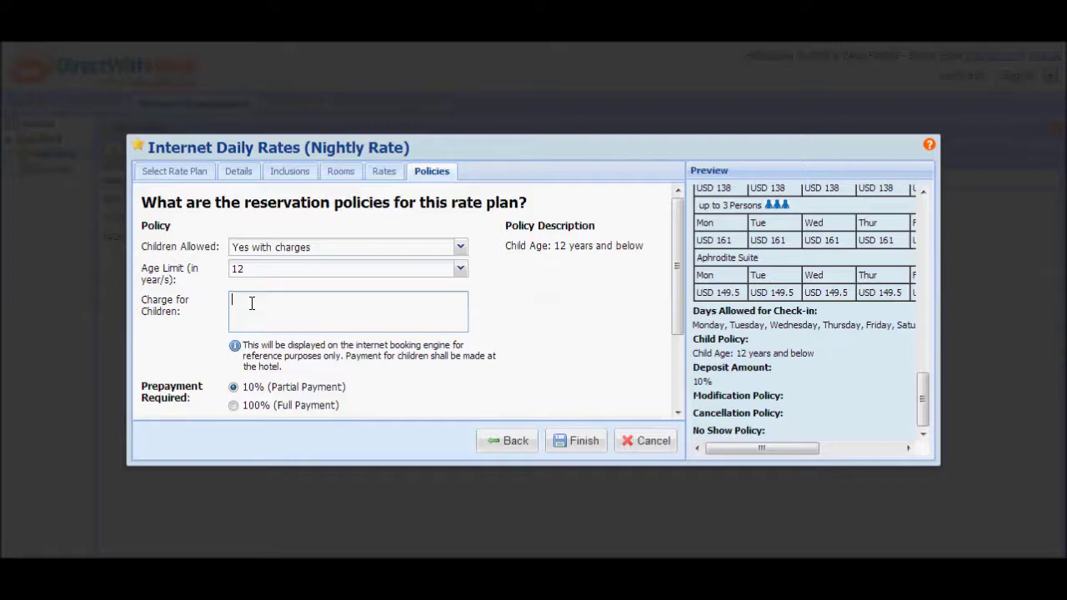
{"action": "type", "text": "USD"}
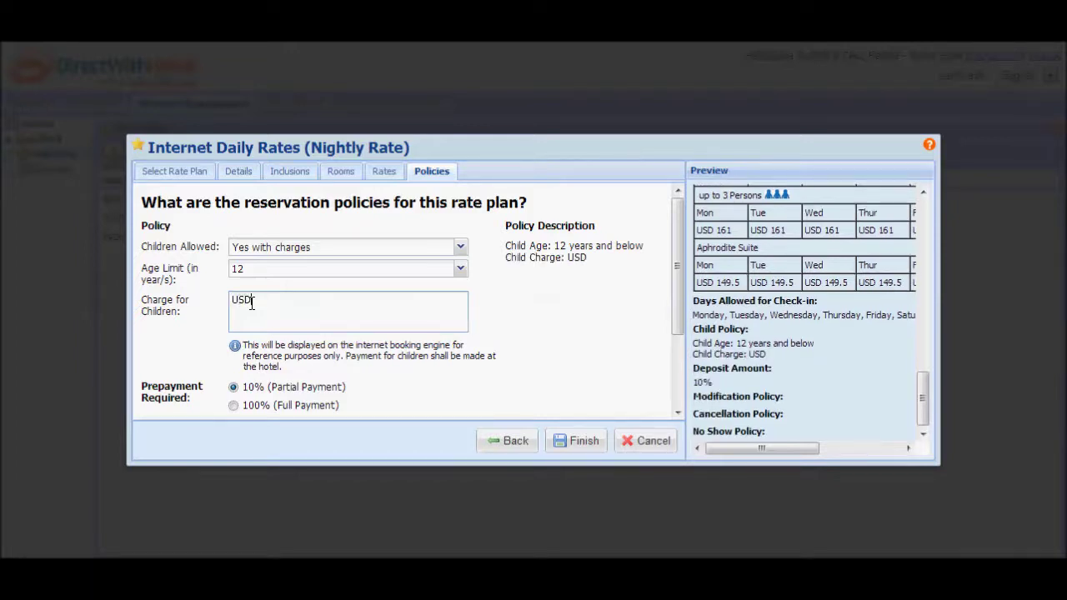
{"action": "type", "text": " 30 p"}
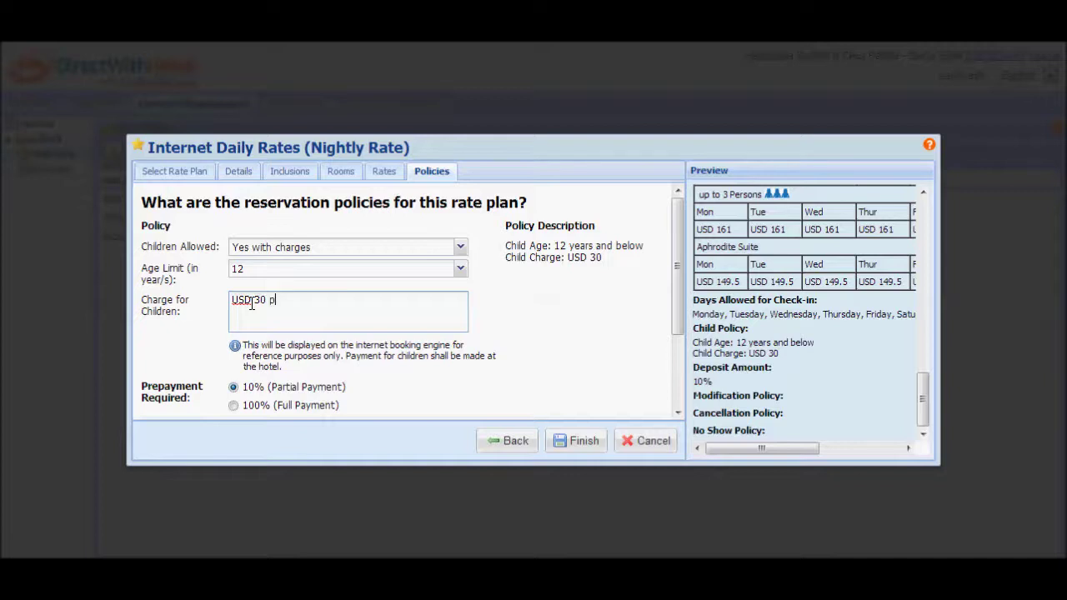
{"action": "type", "text": "er child per night"}
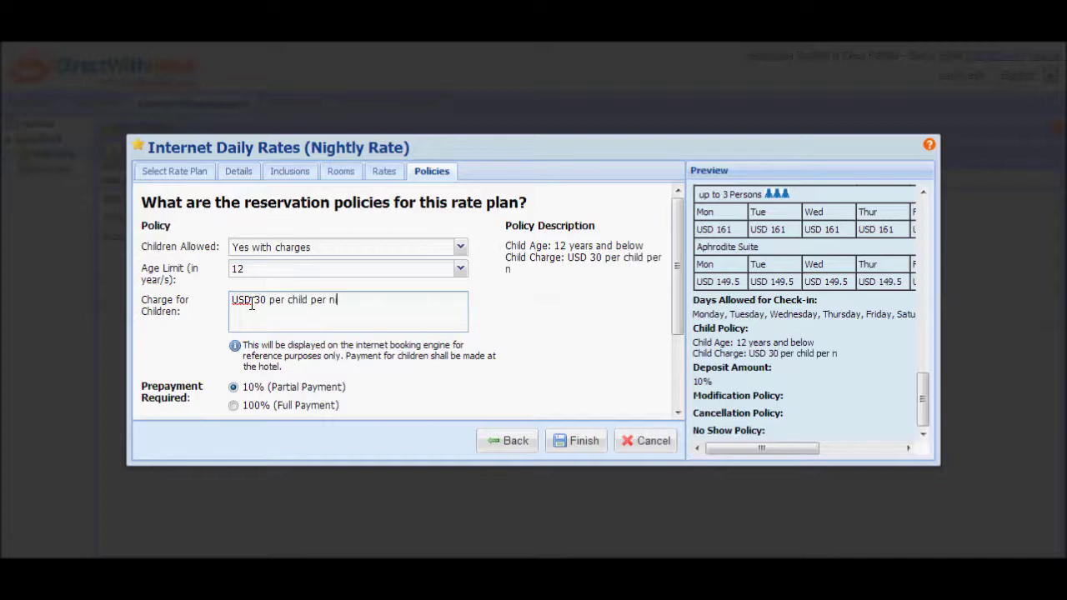
{"action": "type", "text": "."}
Step: Change the child policy to Allowed with an age limit of 12 for non-paying guests
{"action": "left_click", "coordinate": [365, 248]}
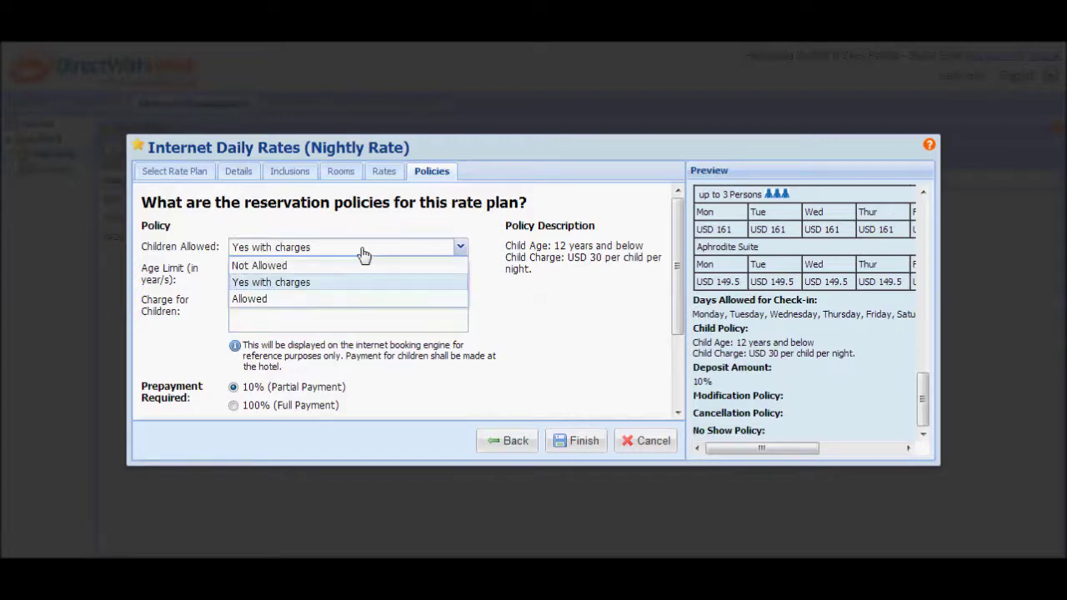
{"action": "left_click", "coordinate": [343, 302]}
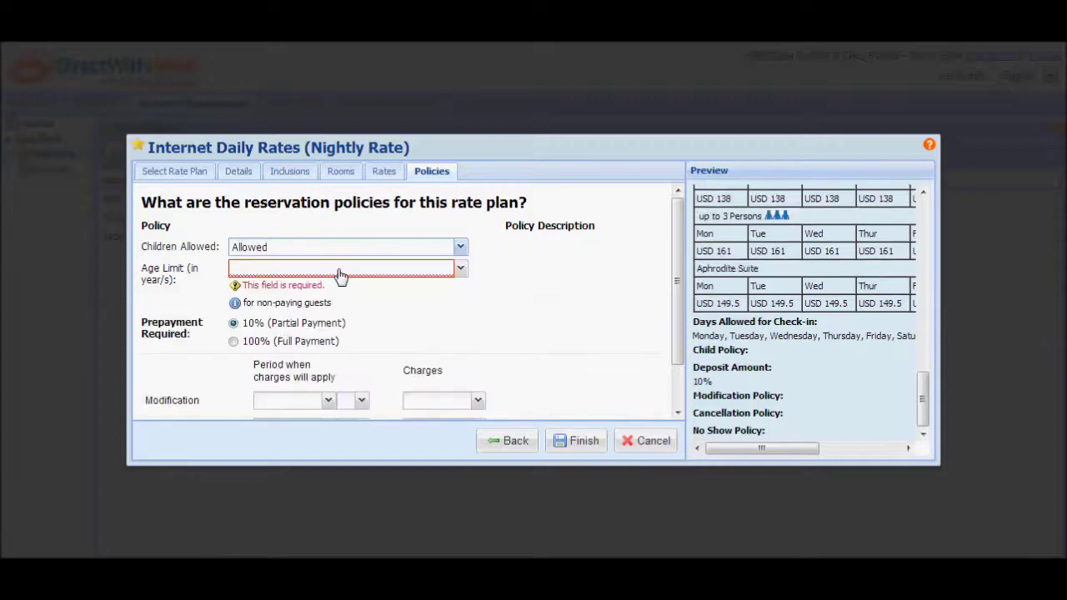
{"action": "left_click", "coordinate": [340, 275]}
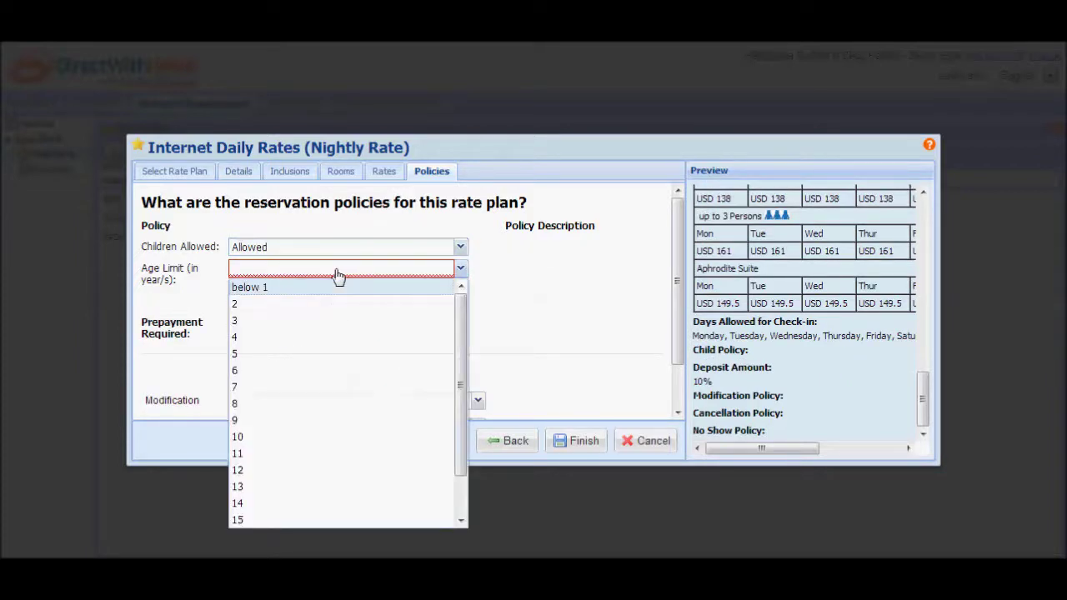
{"action": "left_click", "coordinate": [269, 476]}
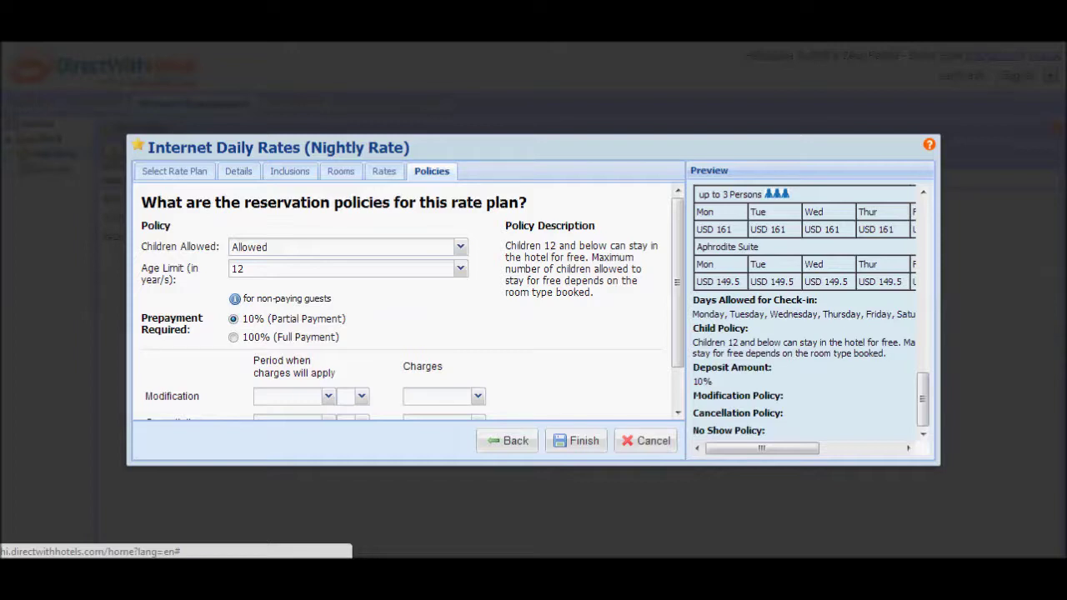
Step: Switch the required prepayment to 100% (Full Payment), and restore 10% (Partial Payment)
{"action": "left_click", "coordinate": [234, 338]}
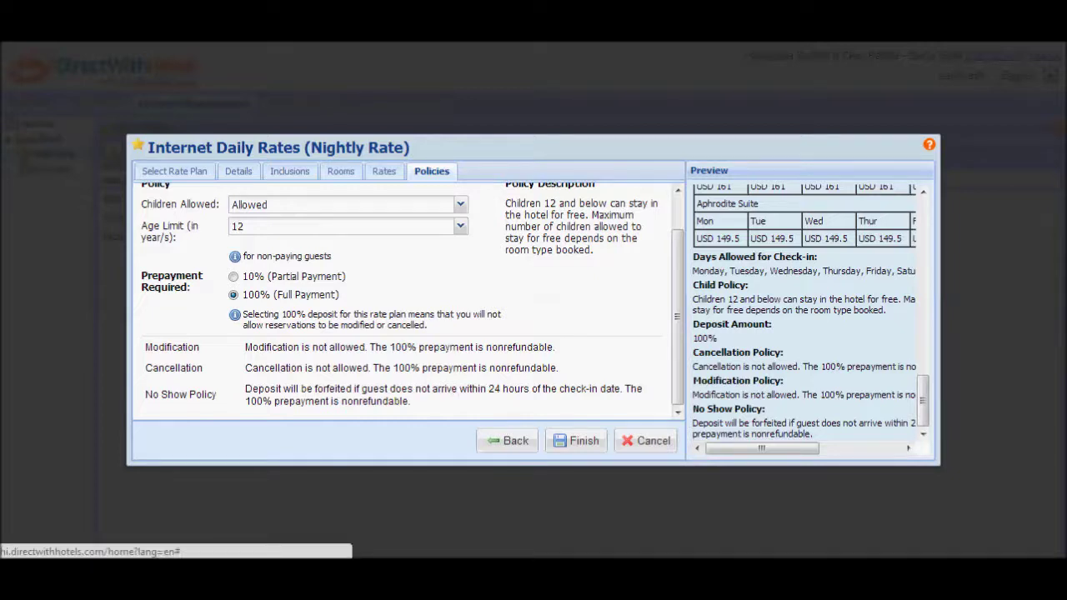
{"action": "left_click", "coordinate": [233, 277]}
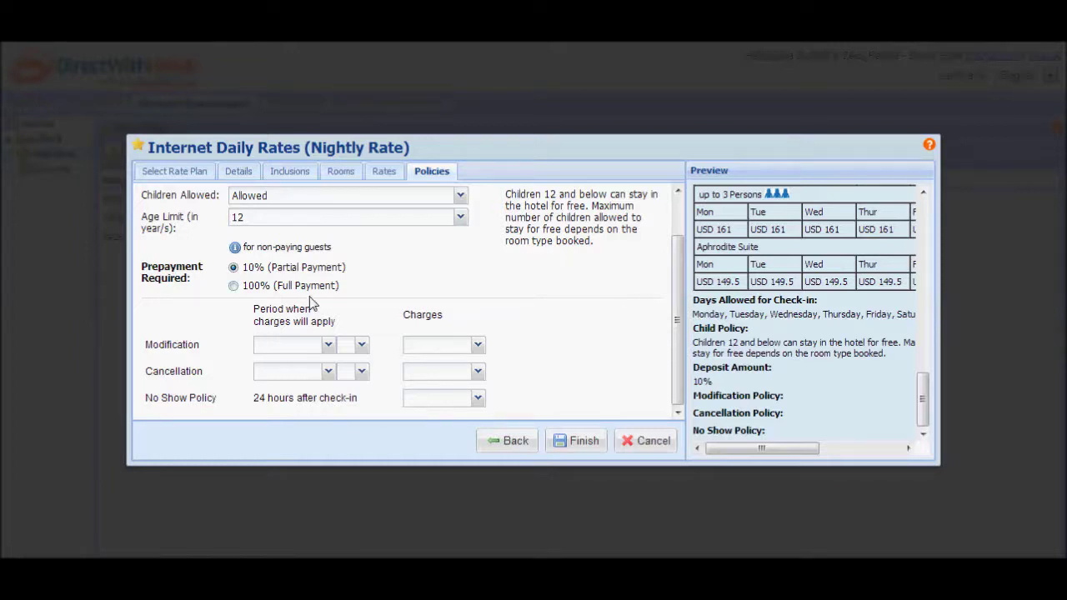
Step: Set the modification policy to charge the first night for changes made 2 days before check-in
{"action": "left_click", "coordinate": [329, 346]}
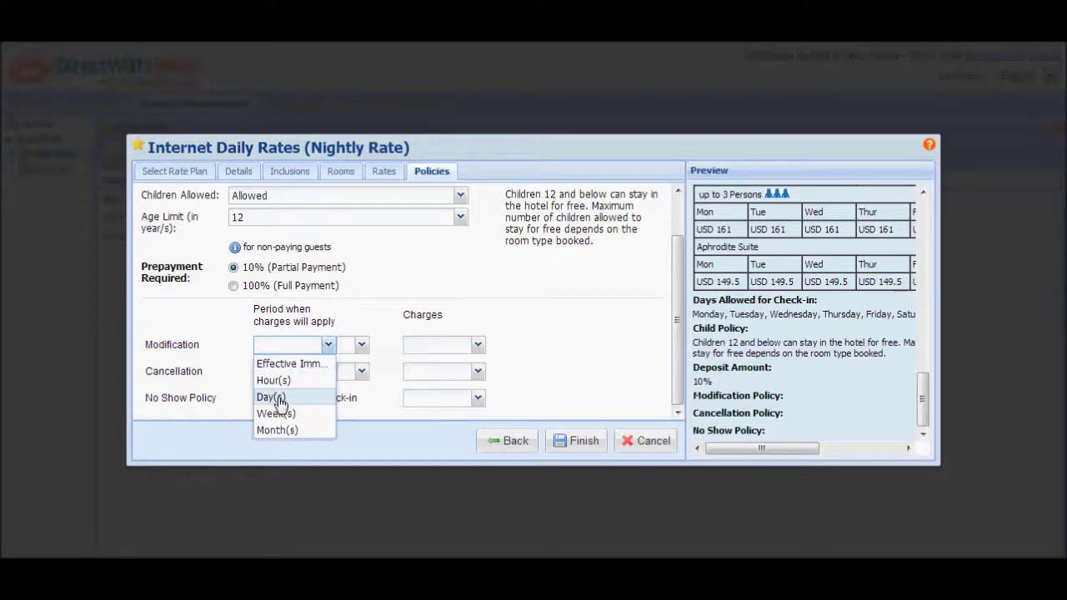
{"action": "left_click", "coordinate": [277, 399]}
{"action": "left_click", "coordinate": [363, 355]}
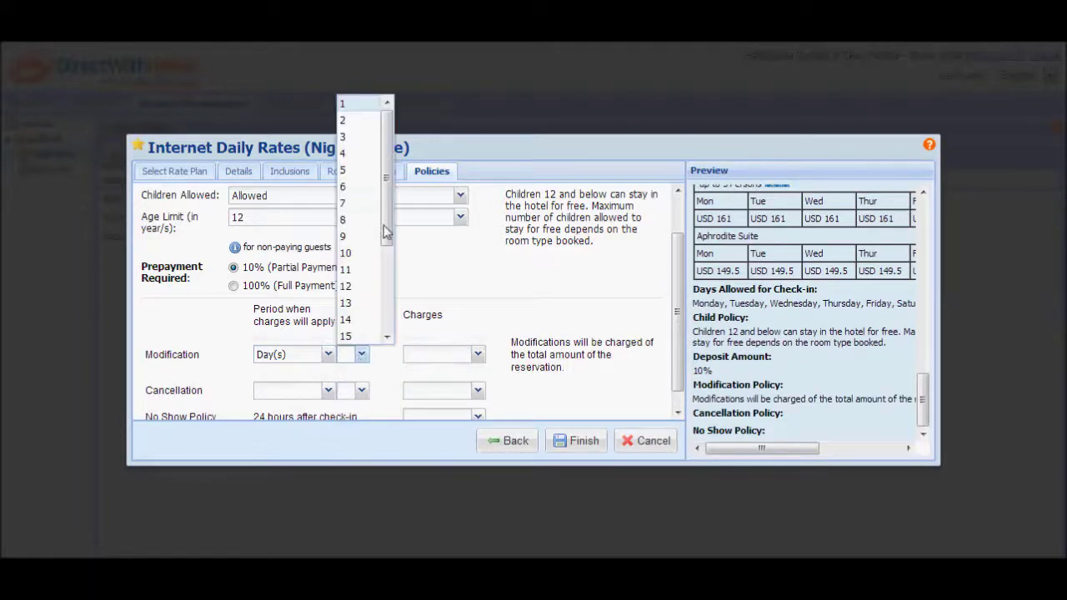
{"action": "left_click", "coordinate": [357, 121]}
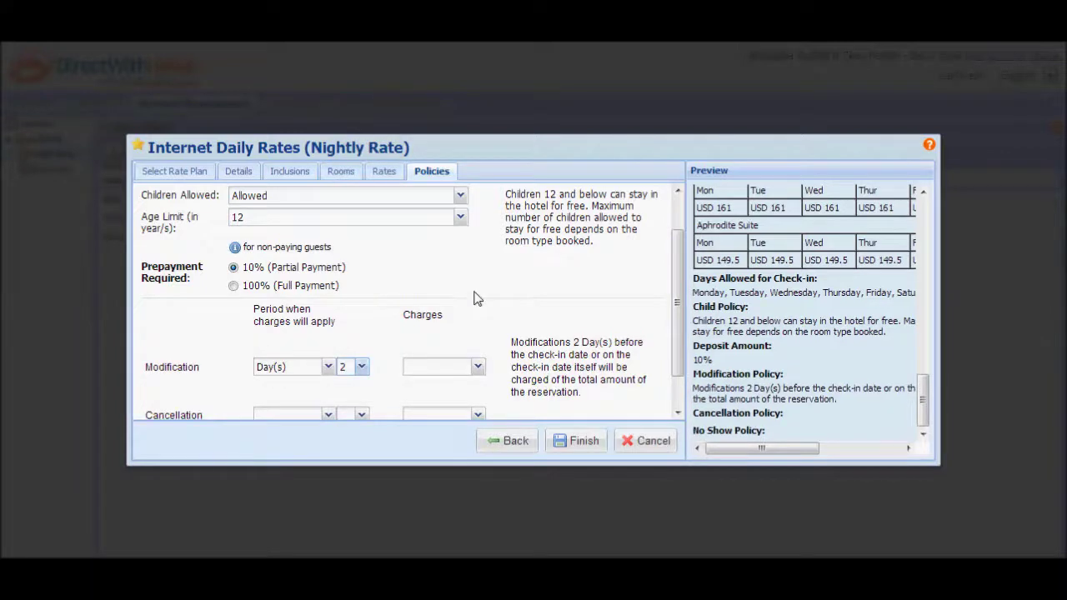
{"action": "scroll", "coordinate": [474, 300], "scroll_direction": "down", "scroll_amount": 1}
{"action": "left_click", "coordinate": [477, 322]}
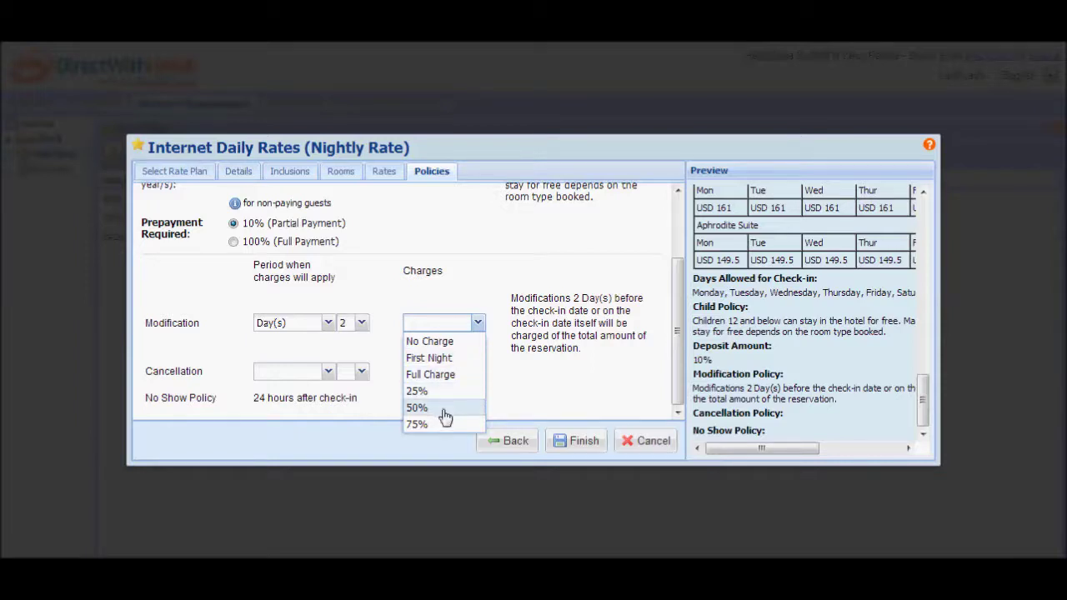
{"action": "left_click", "coordinate": [460, 360]}
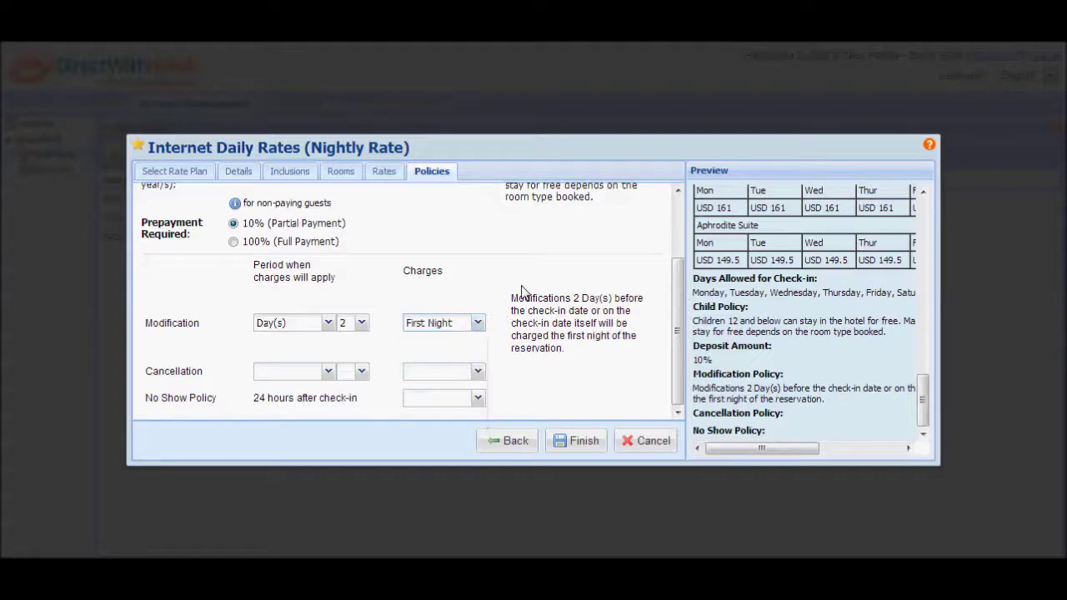
Step: Set the cancellation policy to apply from 2 days before check-in with a First Night charge
{"action": "left_click", "coordinate": [329, 377]}
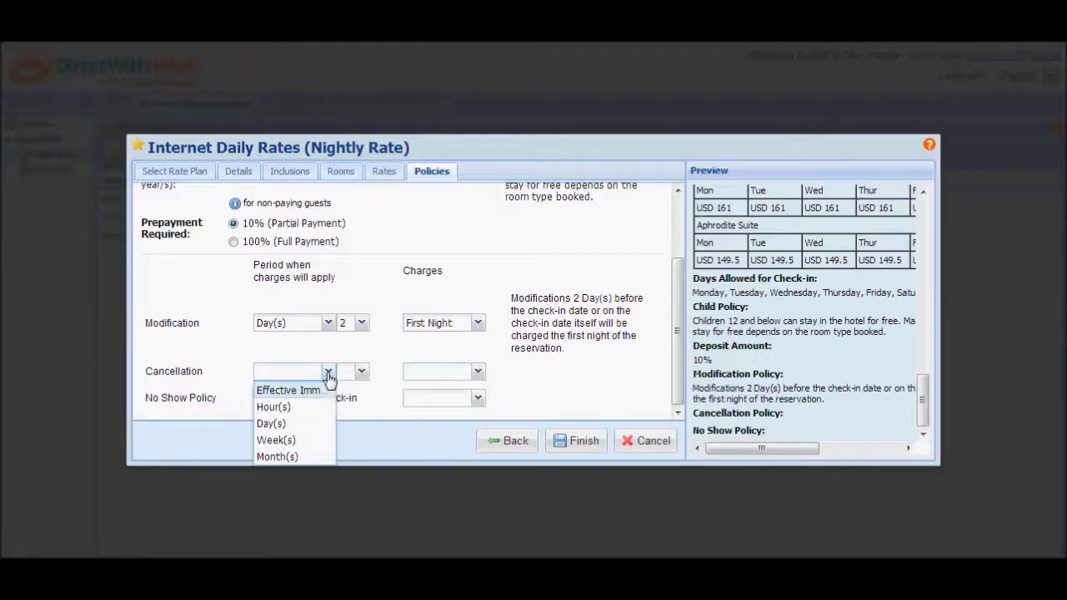
{"action": "left_click", "coordinate": [298, 428]}
{"action": "left_click", "coordinate": [360, 381]}
{"action": "left_click", "coordinate": [354, 147]}
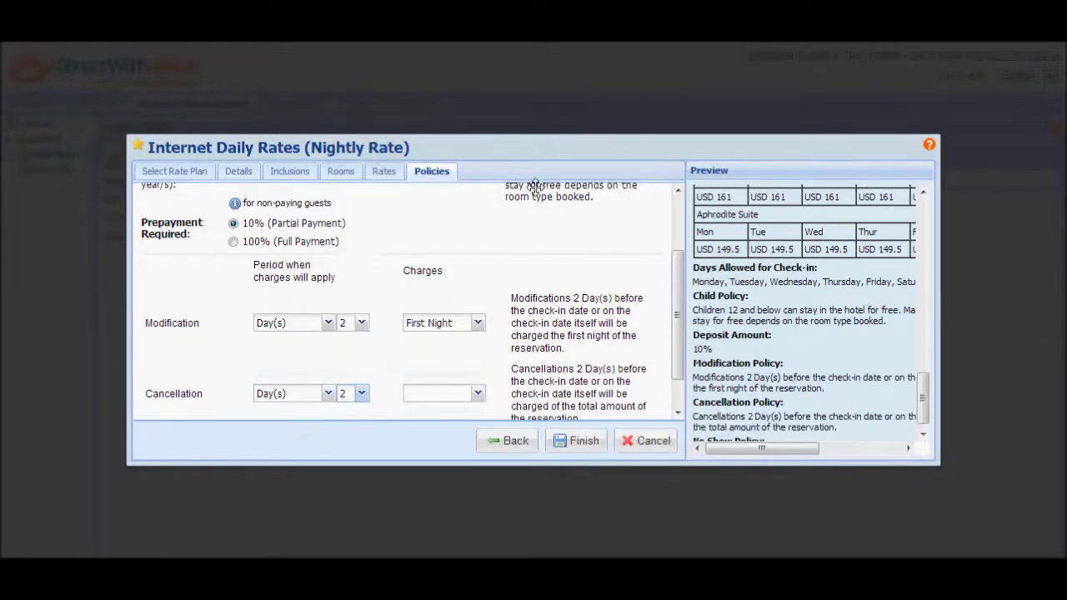
{"action": "left_click", "coordinate": [450, 398]}
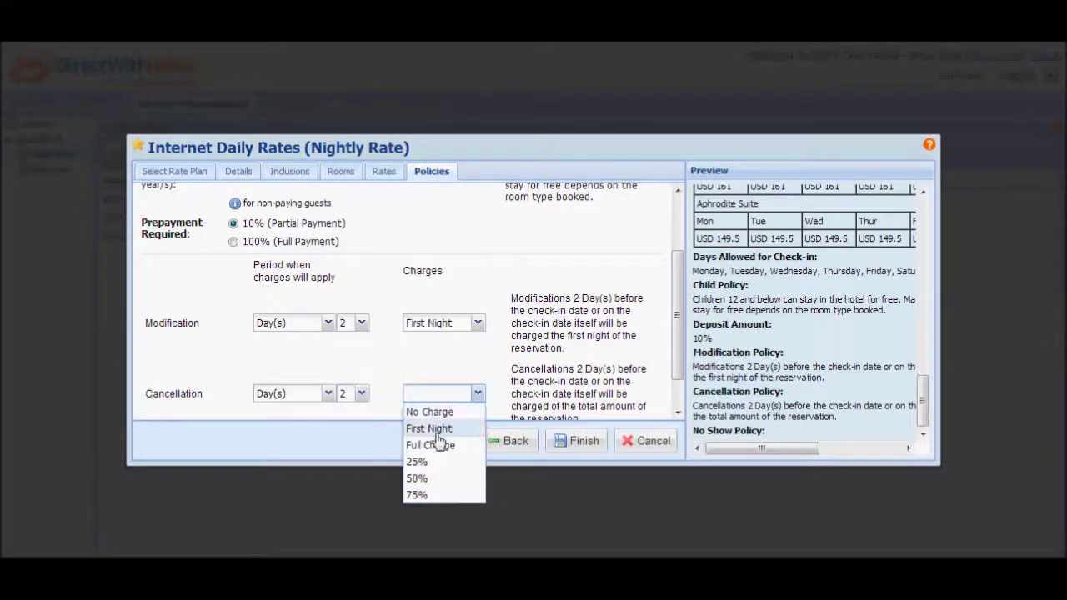
{"action": "left_click", "coordinate": [429, 429]}
{"action": "scroll", "coordinate": [460, 398], "scroll_direction": "down", "scroll_amount": 1}
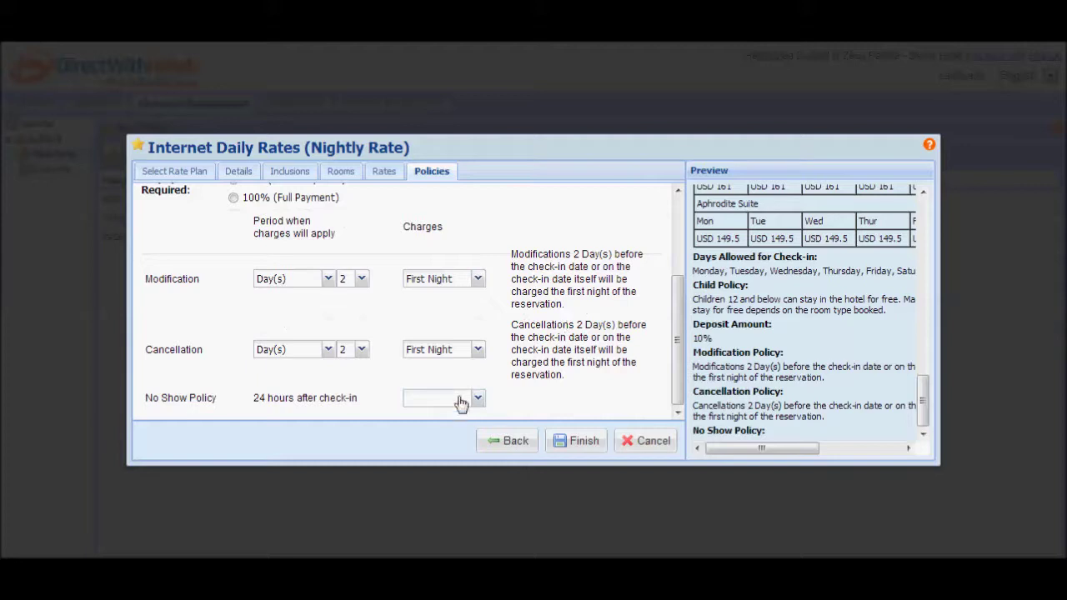
Step: Set the no-show policy to charge guests the First Night
{"action": "left_click", "coordinate": [457, 404]}
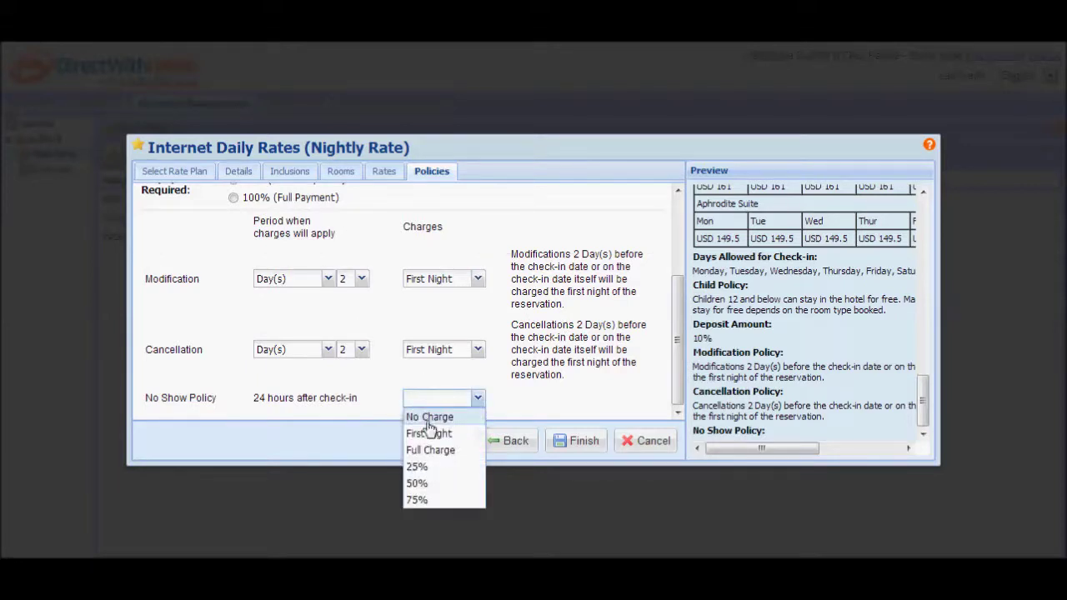
{"action": "left_click", "coordinate": [443, 432]}
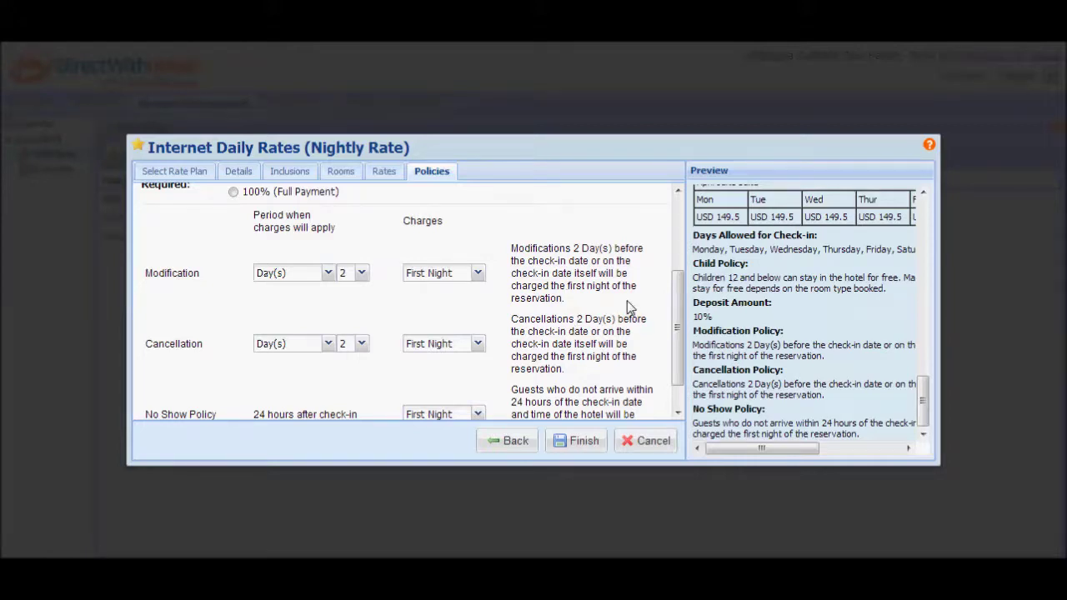
{"action": "scroll", "coordinate": [629, 310], "scroll_direction": "down", "scroll_amount": 1}
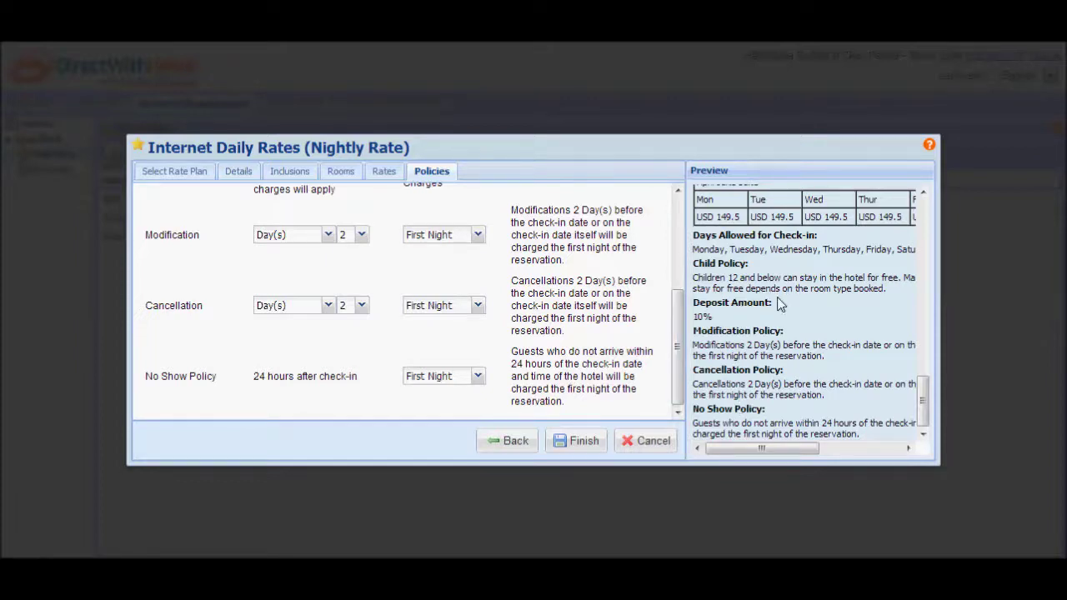
Step: Review the rate plan preview, then finish the plan and skip the special booking conditions
{"action": "scroll", "coordinate": [796, 346], "scroll_direction": "up", "scroll_amount": 15}
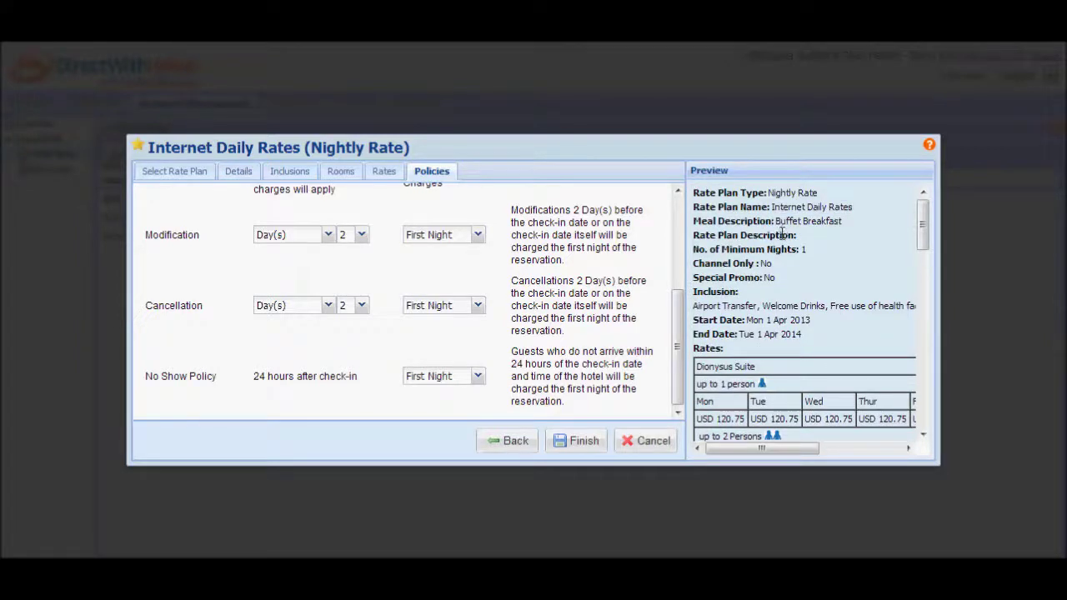
{"action": "scroll", "coordinate": [782, 235], "scroll_direction": "down", "scroll_amount": 10}
{"action": "scroll", "coordinate": [782, 240], "scroll_direction": "down", "scroll_amount": 10}
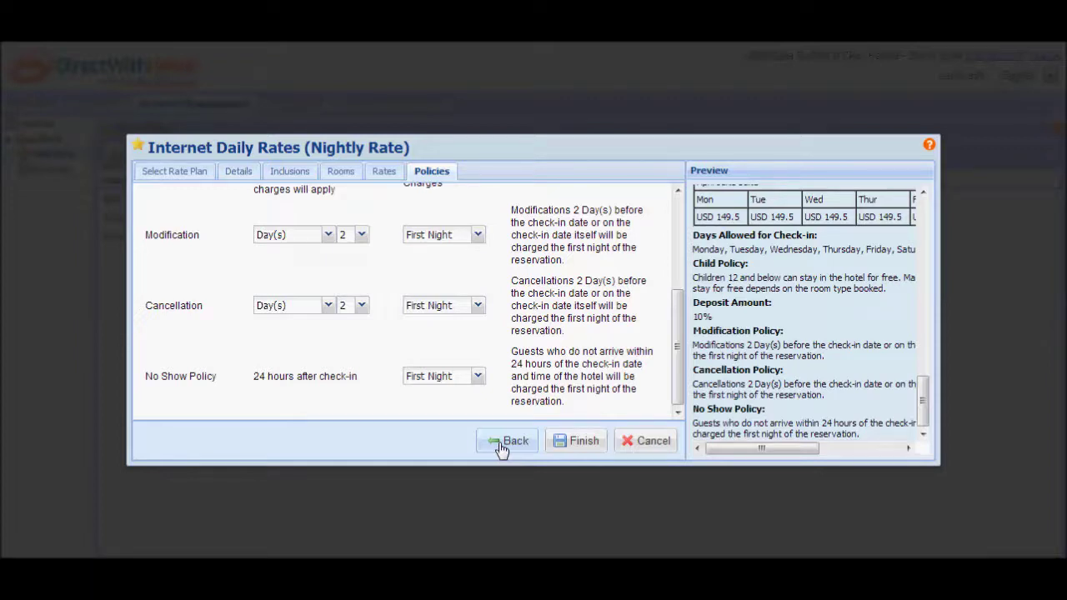
{"action": "left_click", "coordinate": [583, 448]}
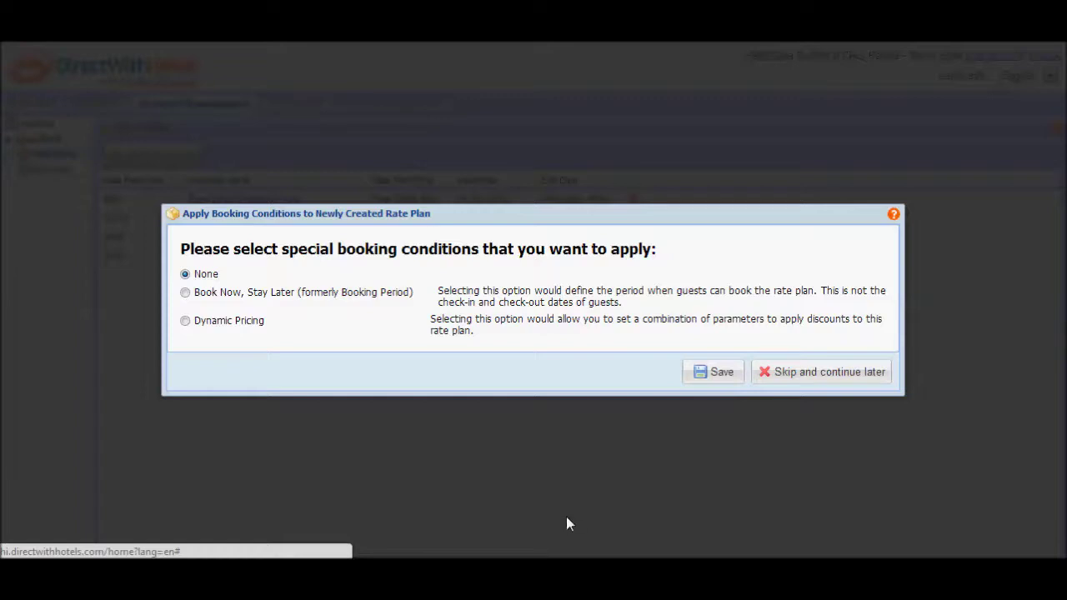
{"action": "left_click", "coordinate": [860, 376]}
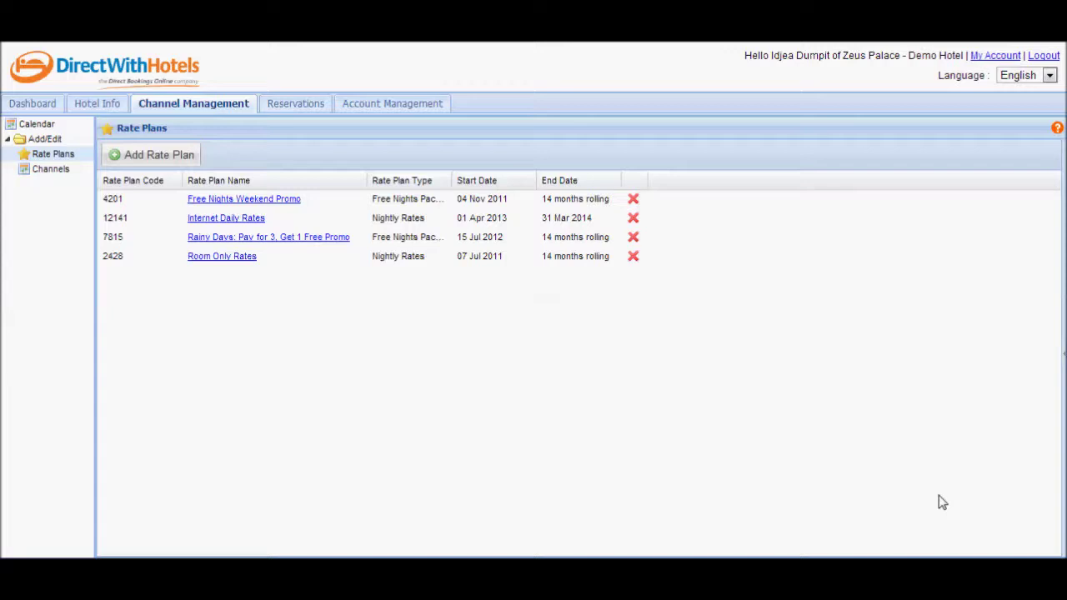
Step: Open the Internet Booking Engine view from the rooms and rates of the Internet Daily Rates plan
{"action": "left_click", "coordinate": [227, 222]}
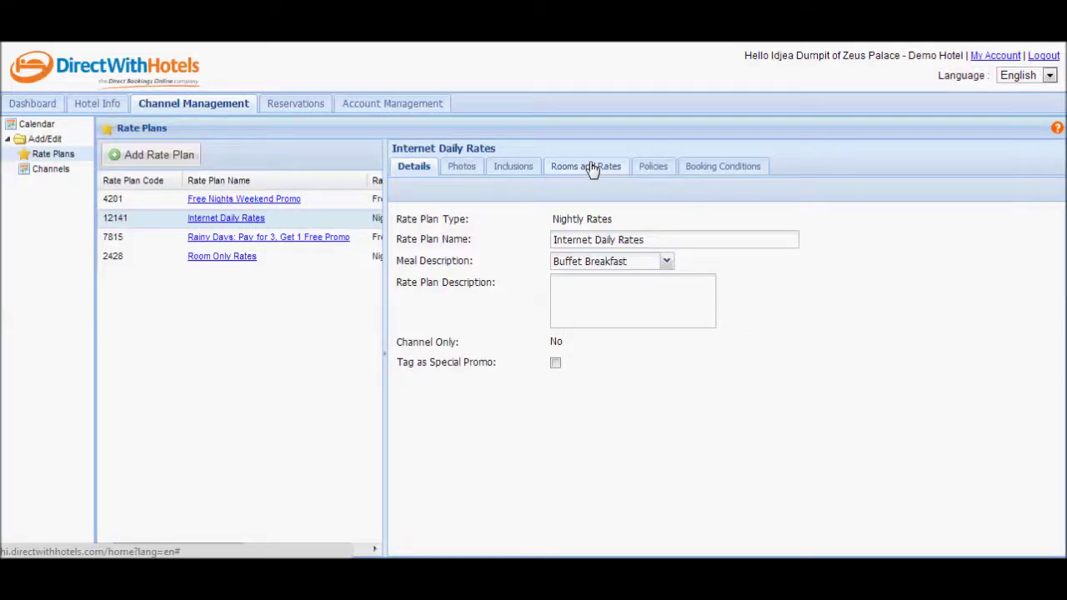
{"action": "left_click", "coordinate": [592, 169]}
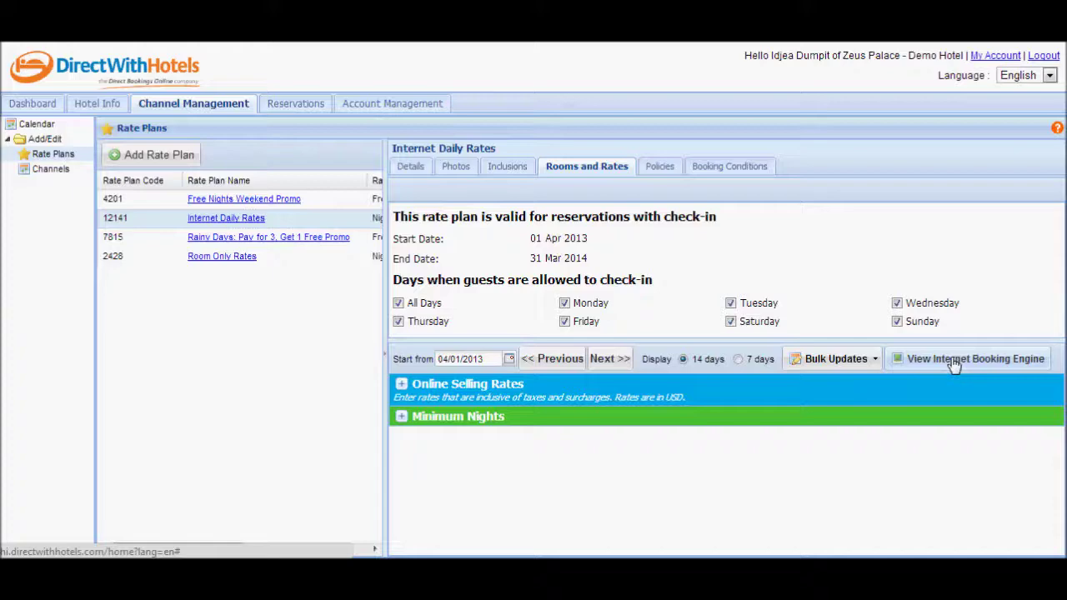
{"action": "left_click", "coordinate": [953, 360]}
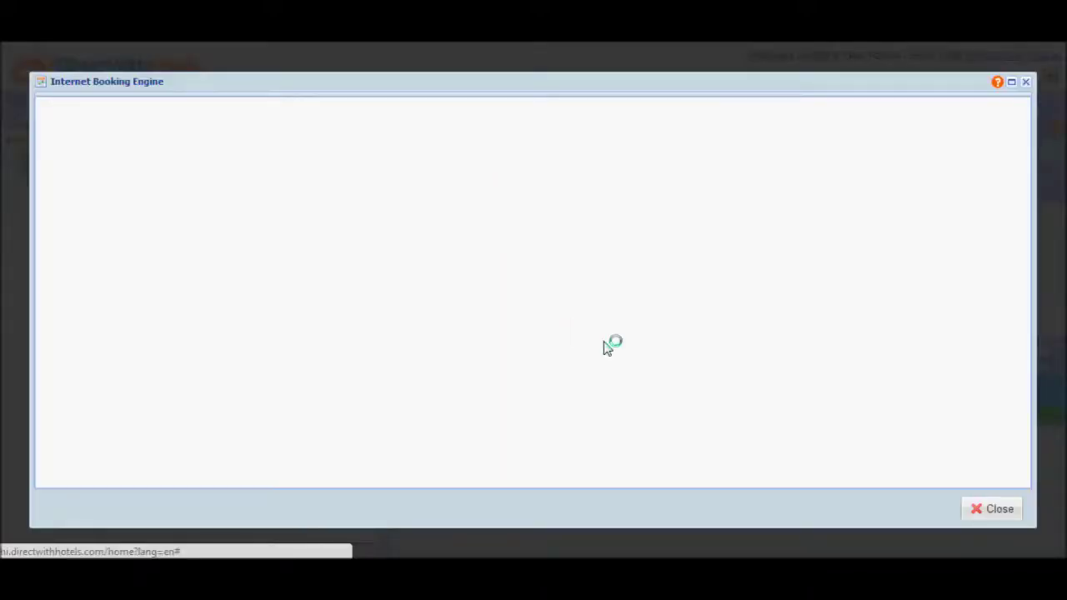
Step: Choose 18 April 2013 as arrival and 19 April 2013 as departure in the booking calendar
{"action": "scroll", "coordinate": [878, 339], "scroll_direction": "down", "scroll_amount": 3}
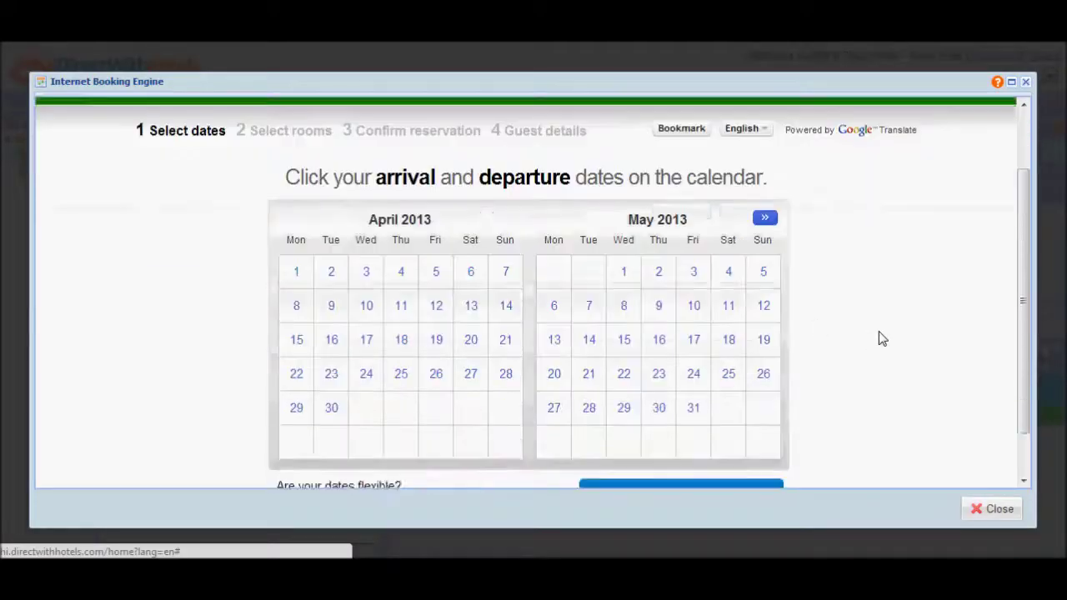
{"action": "scroll", "coordinate": [833, 325], "scroll_direction": "up", "scroll_amount": 2}
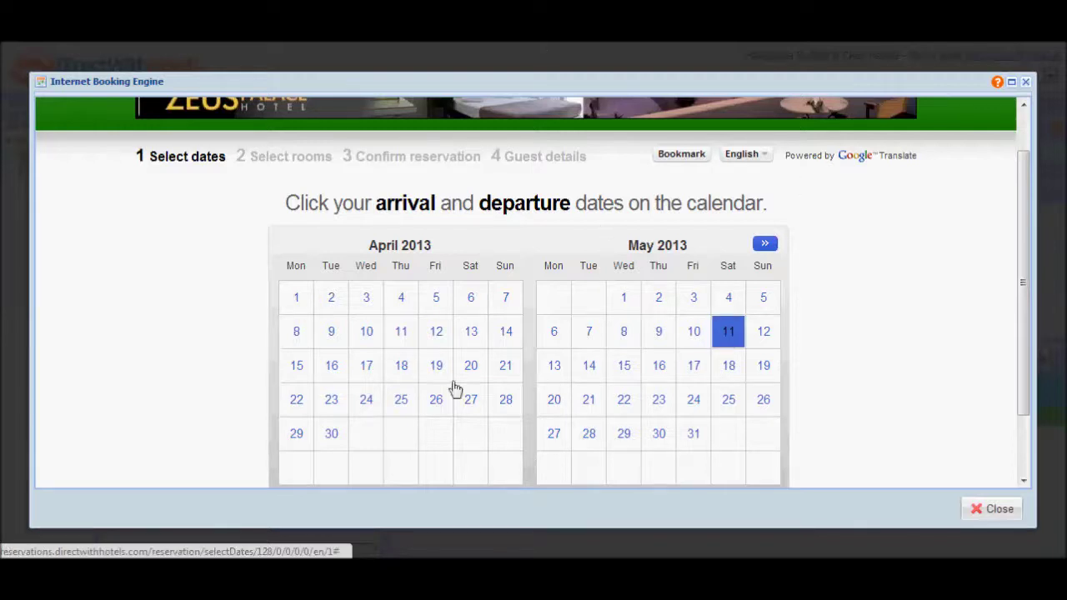
{"action": "left_click", "coordinate": [403, 370]}
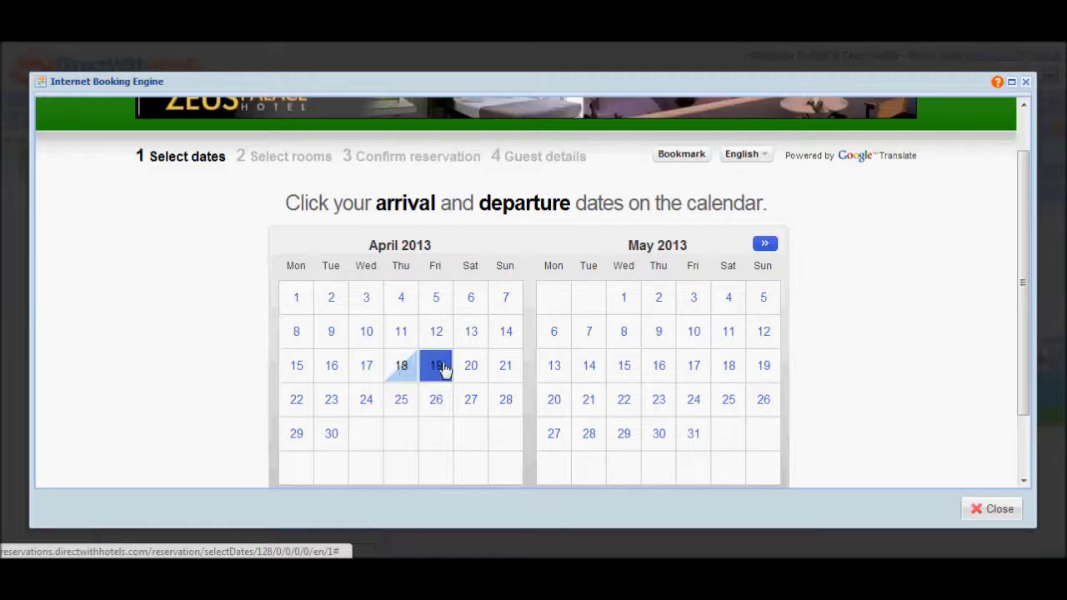
{"action": "left_click", "coordinate": [438, 370]}
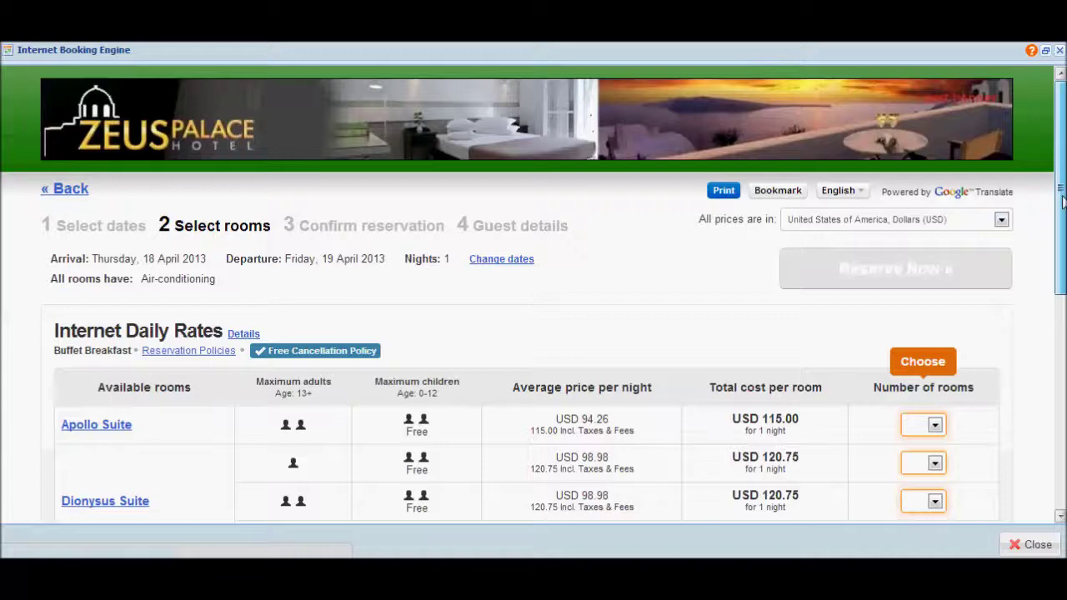
Step: Check the Internet Daily Rates details and policies as guests see them, and close the details
{"action": "left_click_drag", "start_coordinate": [1063, 200], "coordinate": [1063, 265]}
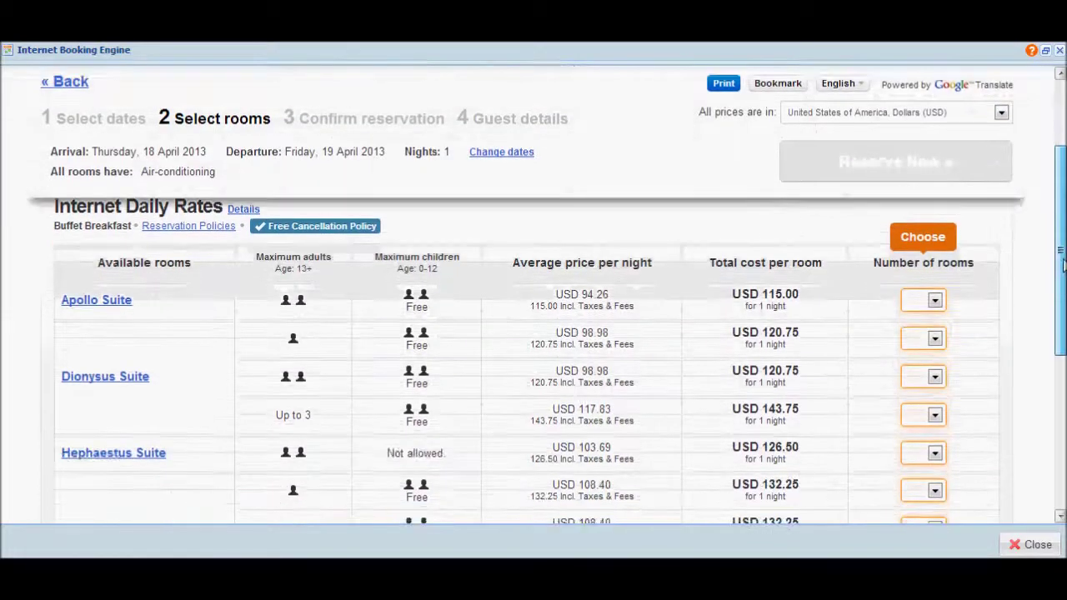
{"action": "left_click", "coordinate": [241, 215]}
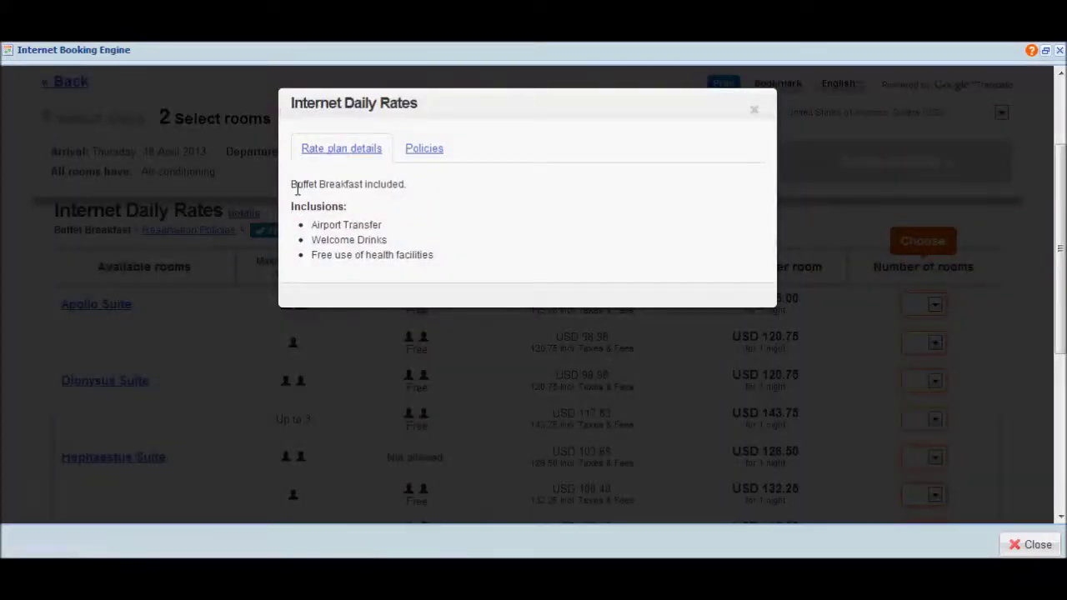
{"action": "left_click_drag", "start_coordinate": [290, 183], "coordinate": [411, 182]}
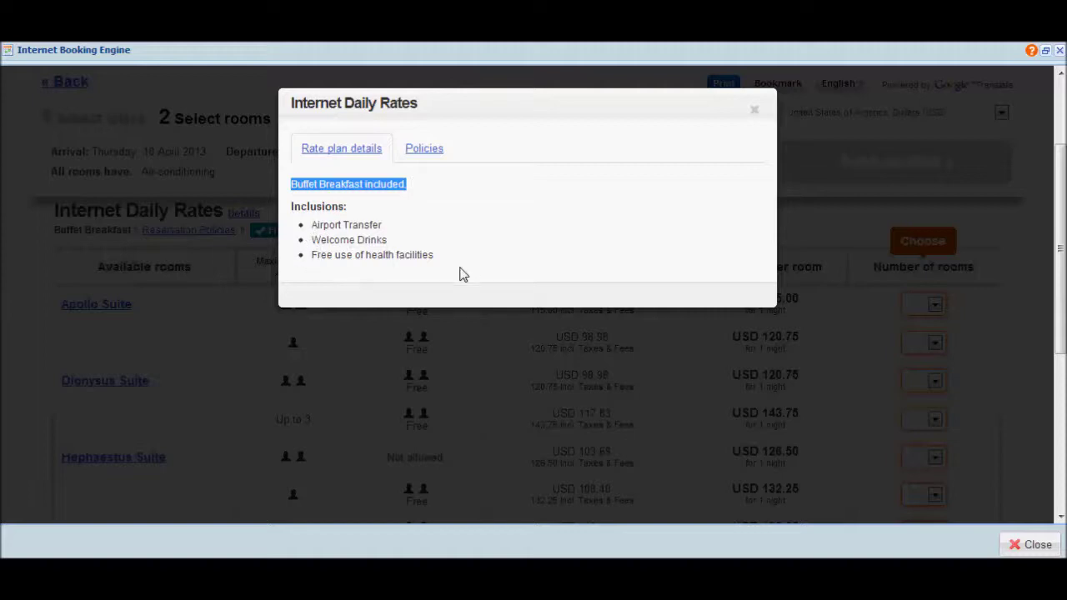
{"action": "left_click", "coordinate": [424, 150]}
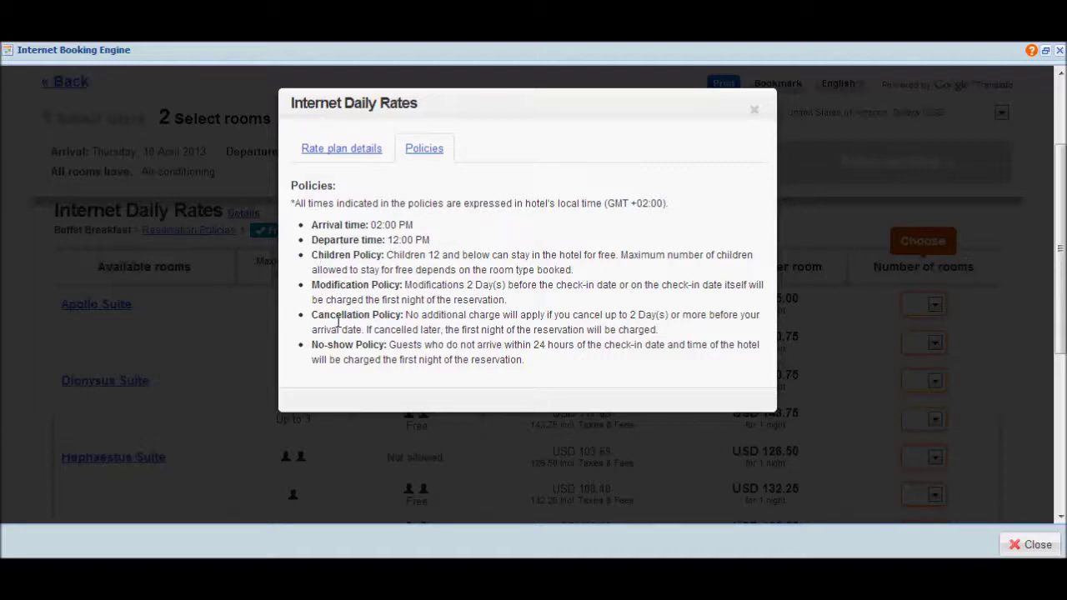
{"action": "left_click", "coordinate": [755, 114]}
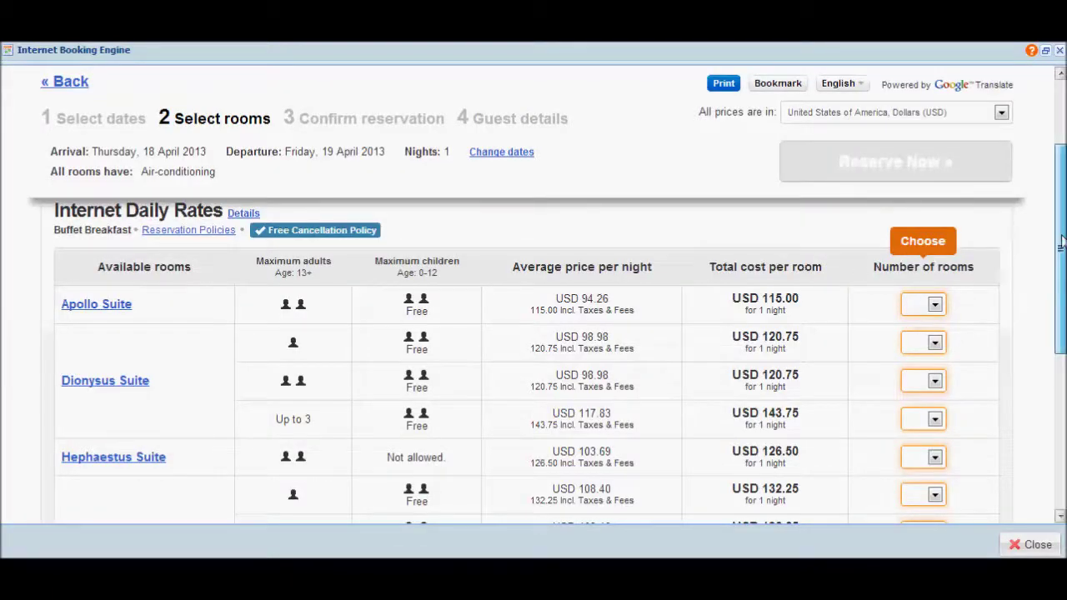
Step: Examine the room occupancies and prices listed under Internet Daily Rates, and close the booking engine
{"action": "scroll", "coordinate": [1062, 233], "scroll_direction": "down", "scroll_amount": 1}
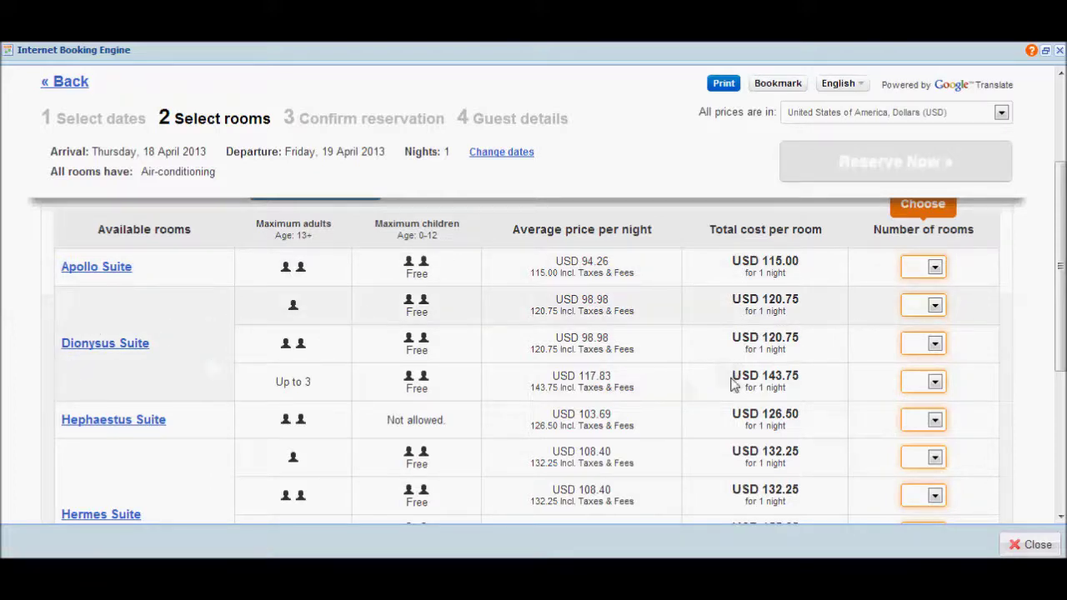
{"action": "scroll", "coordinate": [732, 383], "scroll_direction": "down", "scroll_amount": 1}
{"action": "scroll", "coordinate": [731, 383], "scroll_direction": "down", "scroll_amount": 3}
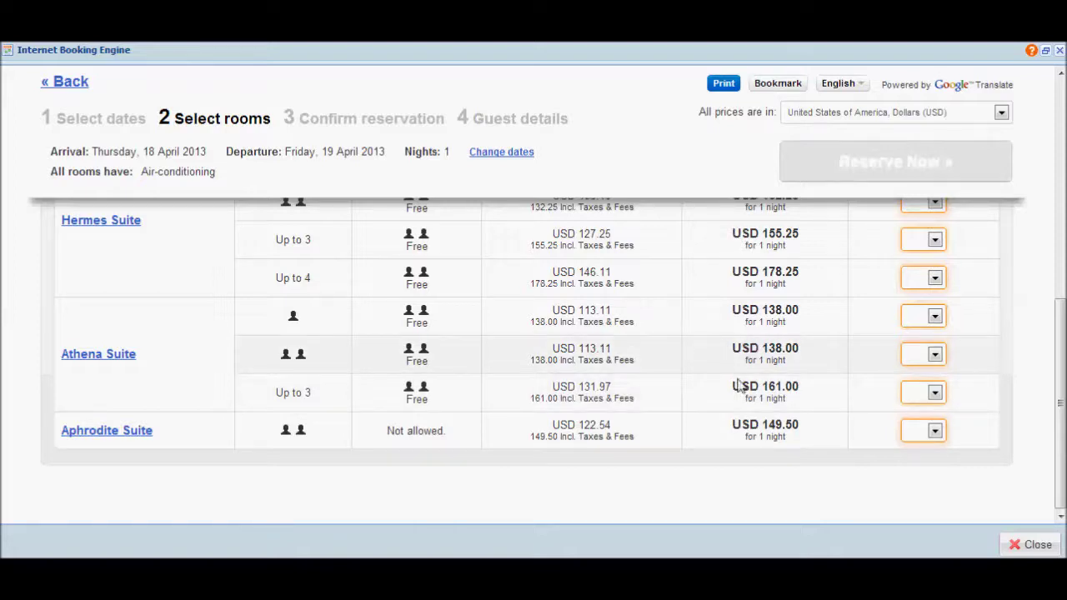
{"action": "scroll", "coordinate": [740, 355], "scroll_direction": "up", "scroll_amount": 1}
{"action": "scroll", "coordinate": [740, 355], "scroll_direction": "up", "scroll_amount": 3}
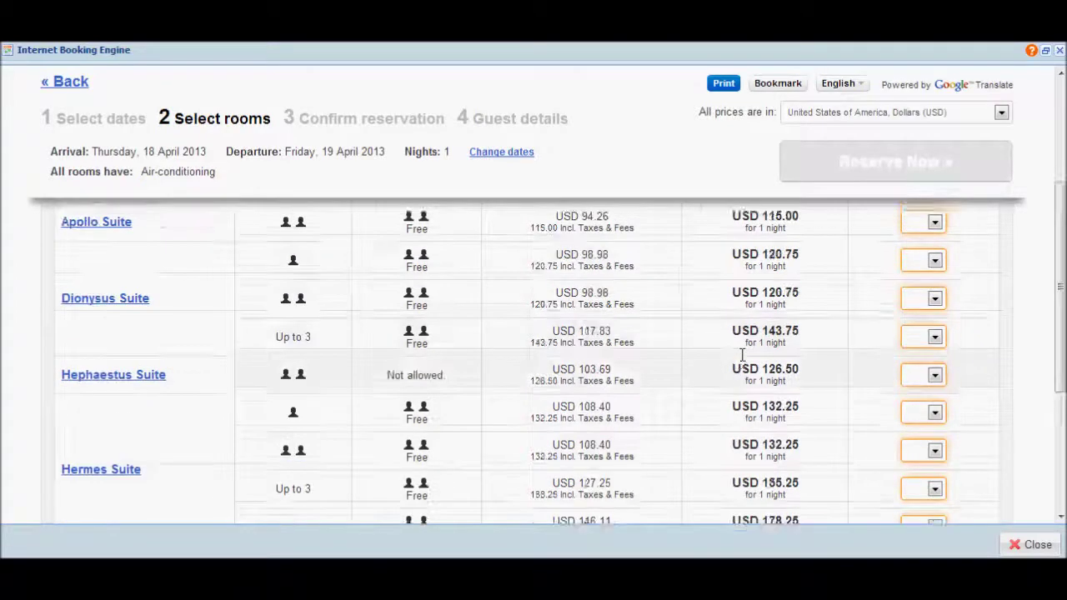
{"action": "left_click", "coordinate": [1033, 545]}
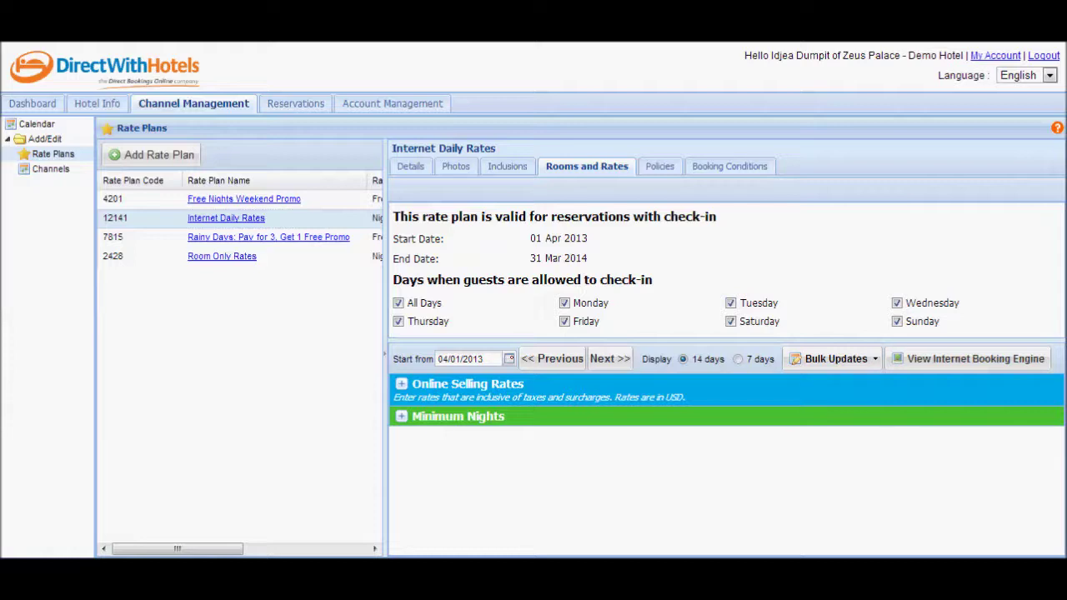
Step: Read the Rate Plans help instructions on adding a rate plan, and close the help
{"action": "left_click", "coordinate": [1057, 131]}
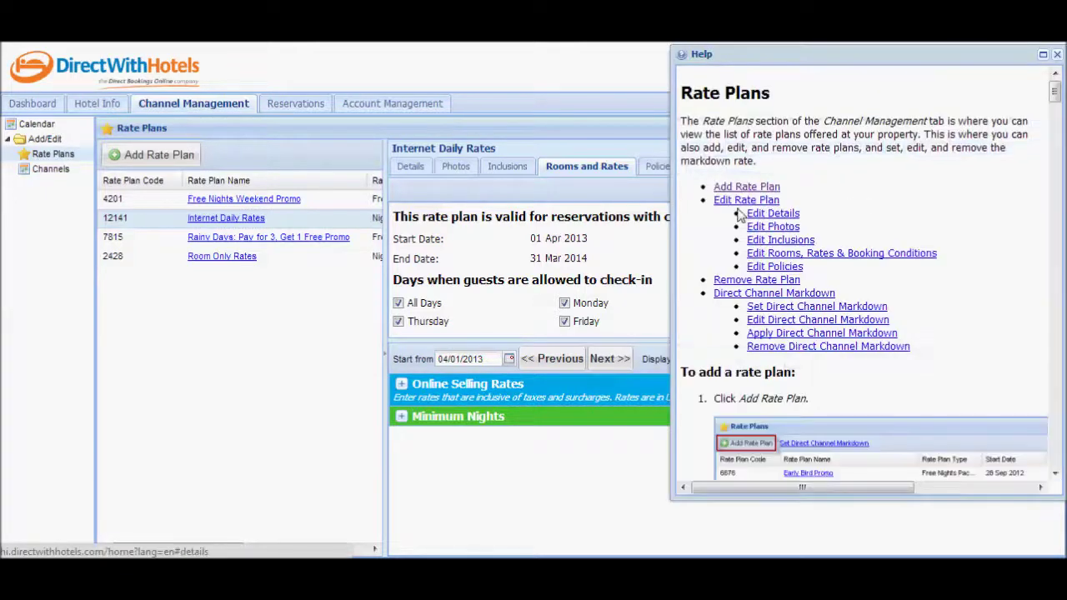
{"action": "left_click", "coordinate": [749, 187]}
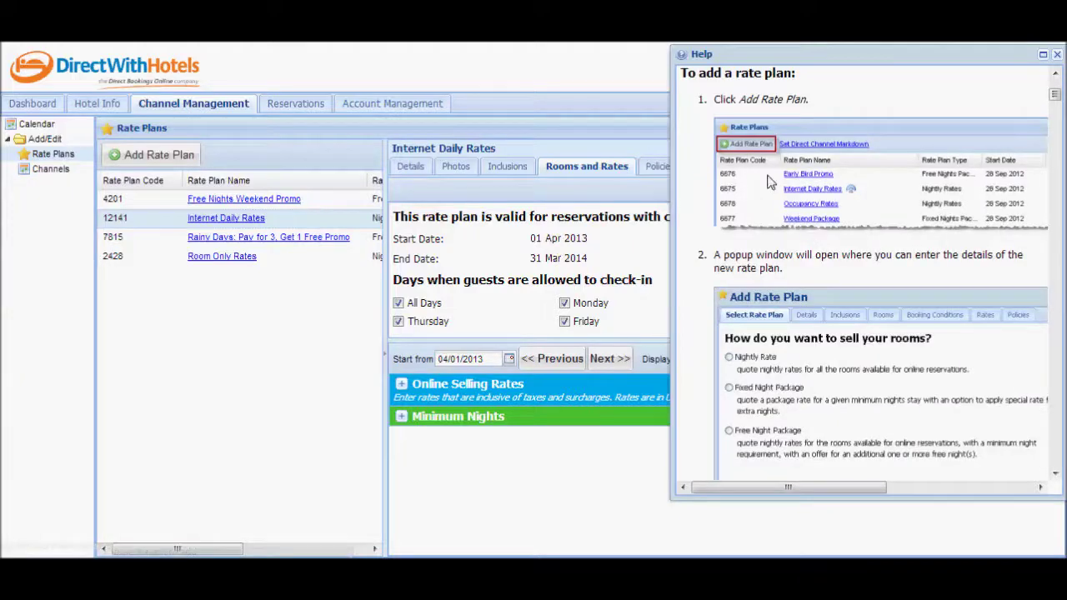
{"action": "scroll", "coordinate": [835, 212], "scroll_direction": "down", "scroll_amount": 5}
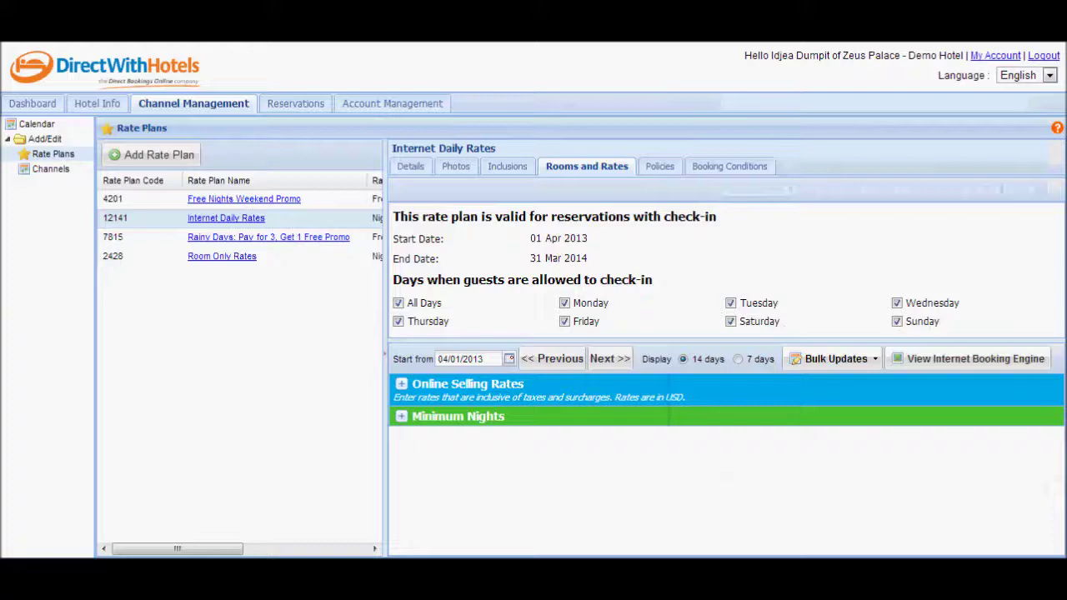
{"action": "left_click", "coordinate": [1057, 54]}
Step: Look up the Add Rate Plan instructions in the Account Management help, under Channel Management's Rate Plans topic
{"action": "left_click", "coordinate": [357, 109]}
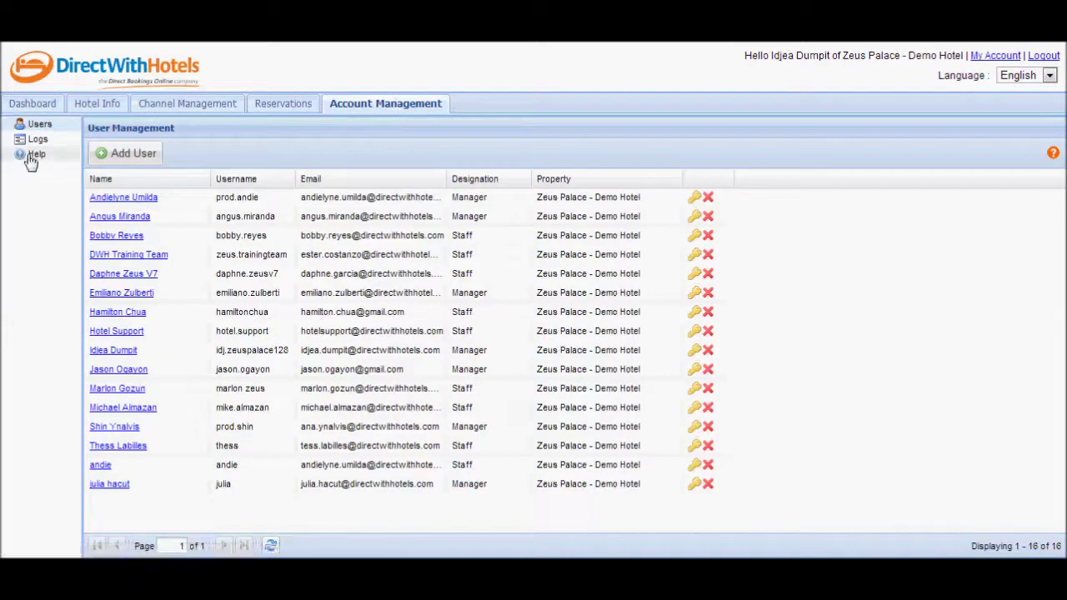
{"action": "left_click", "coordinate": [30, 157]}
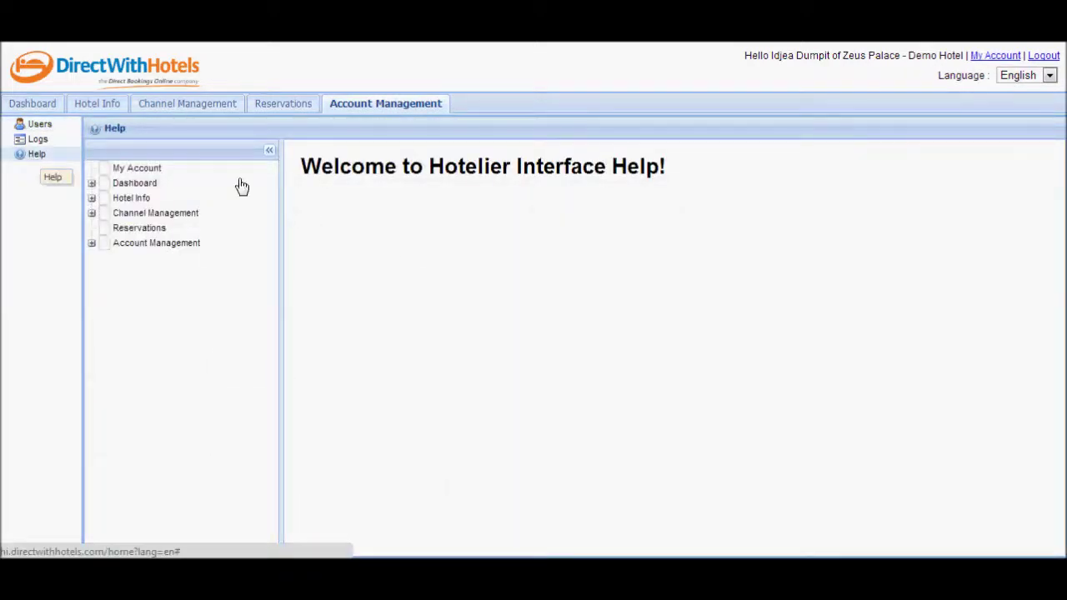
{"action": "left_click", "coordinate": [91, 213]}
{"action": "left_click", "coordinate": [133, 241]}
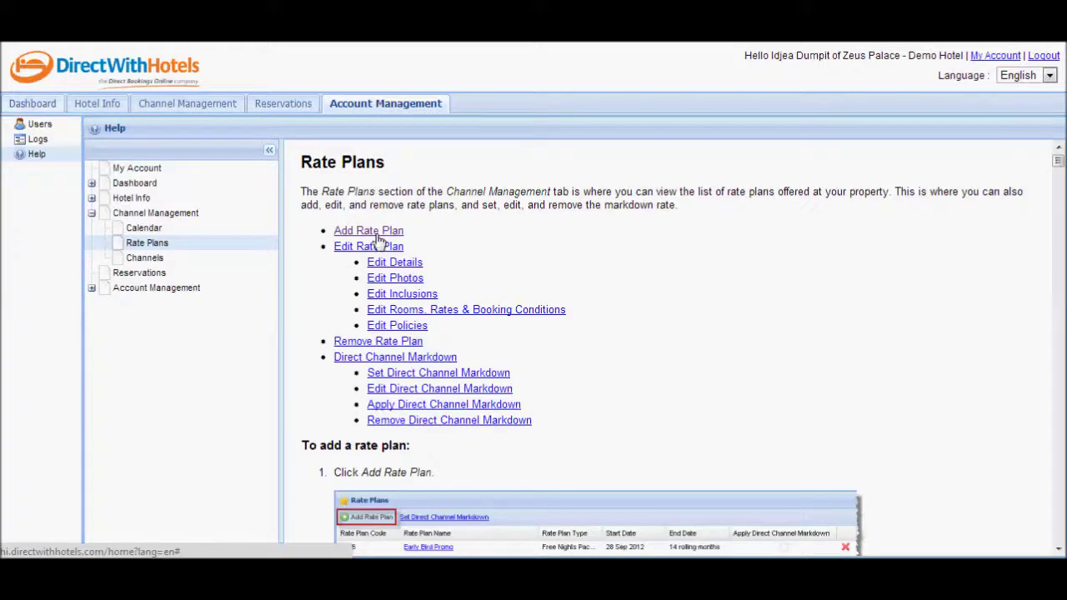
{"action": "left_click", "coordinate": [378, 233]}
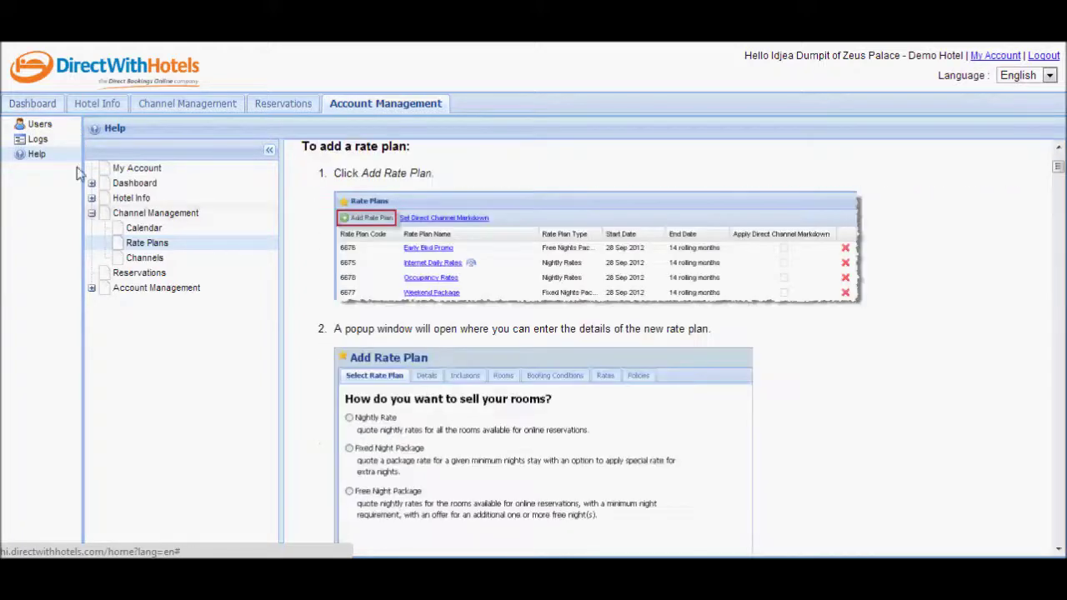
Step: Fill in a DirectWithHotels helpdesk request with Hotelier Interface as the support needed and the remark "state your concern"
{"action": "left_click", "coordinate": [24, 109]}
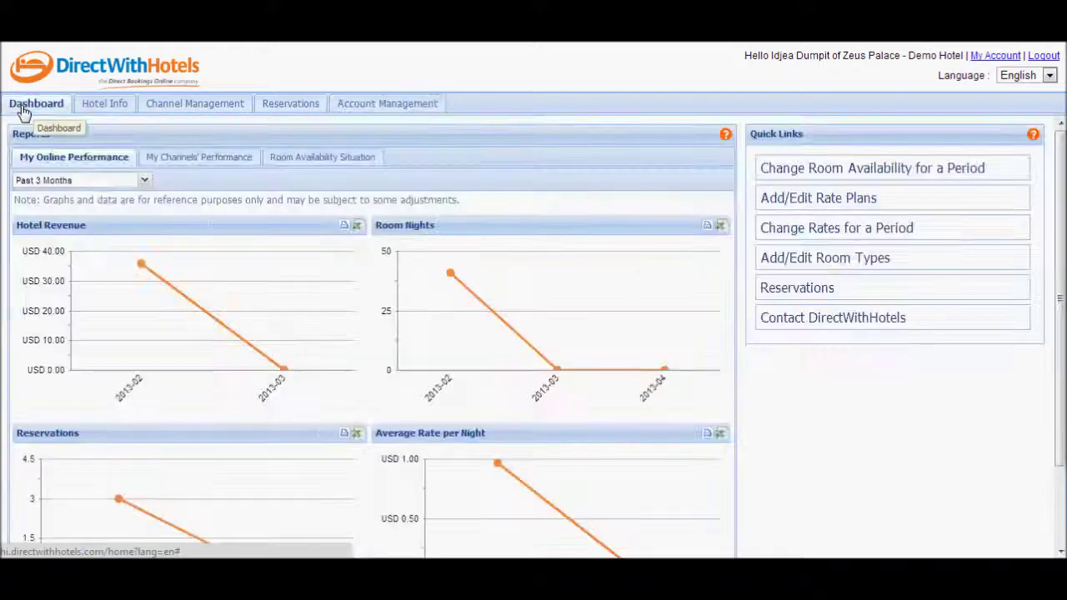
{"action": "left_click", "coordinate": [821, 322]}
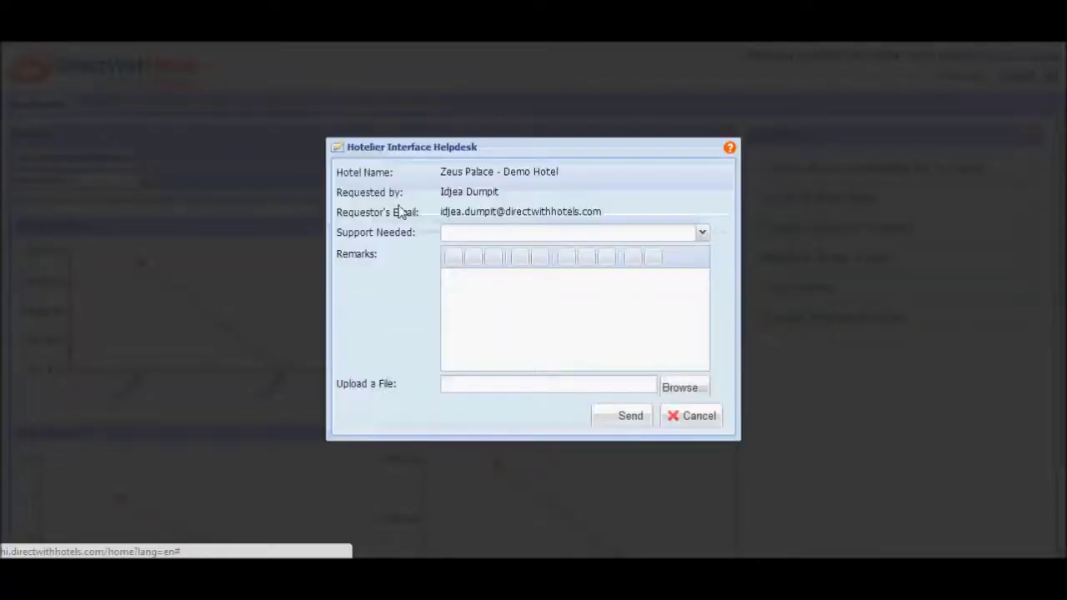
{"action": "left_click", "coordinate": [497, 234]}
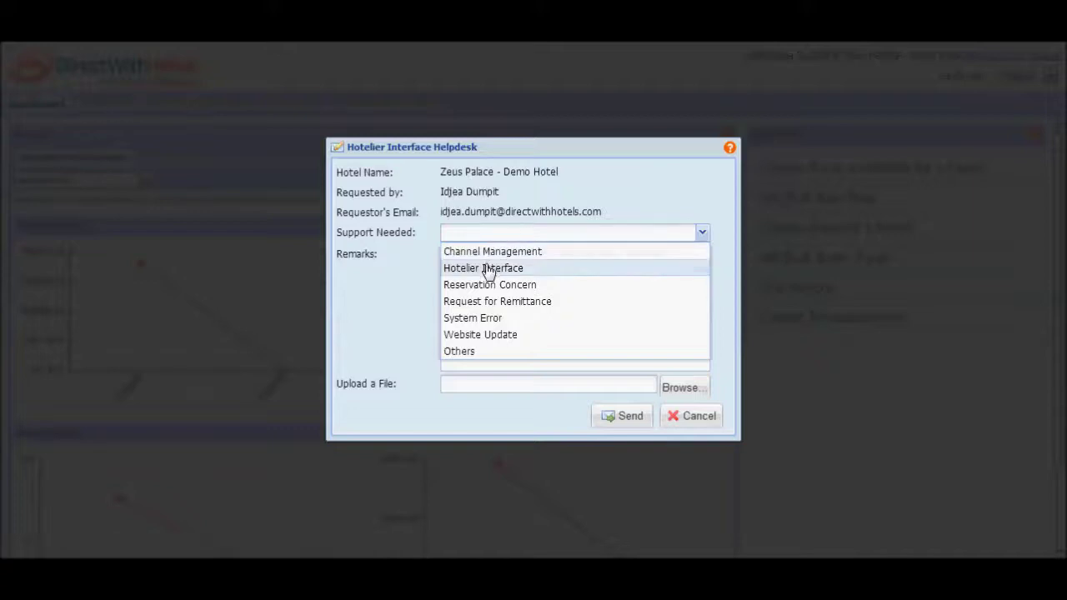
{"action": "left_click", "coordinate": [488, 269]}
{"action": "left_click", "coordinate": [512, 302]}
{"action": "type", "text": "state"}
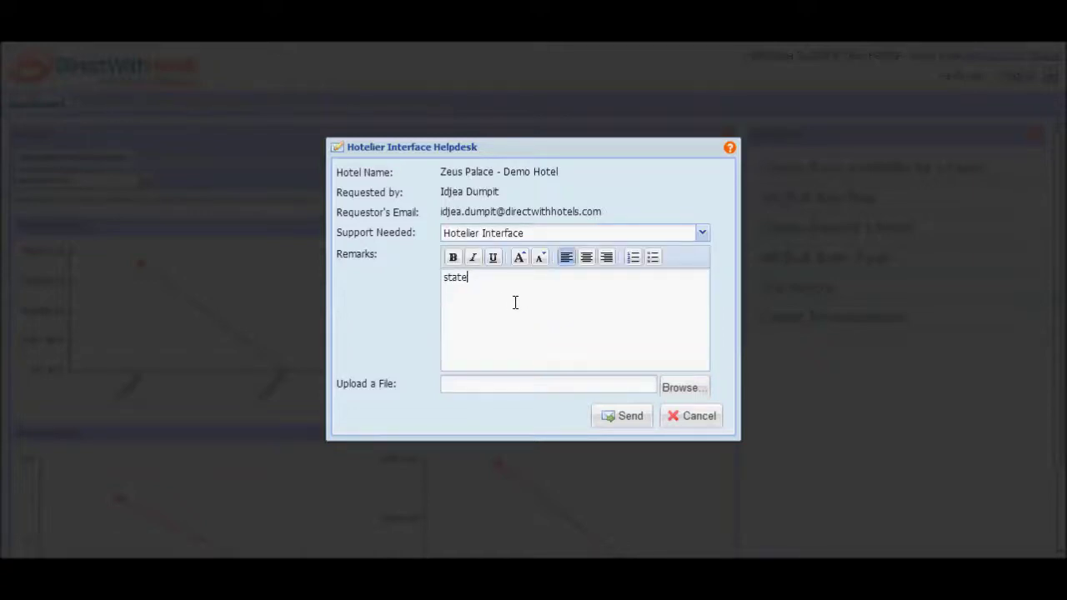
{"action": "type", "text": " your concern"}
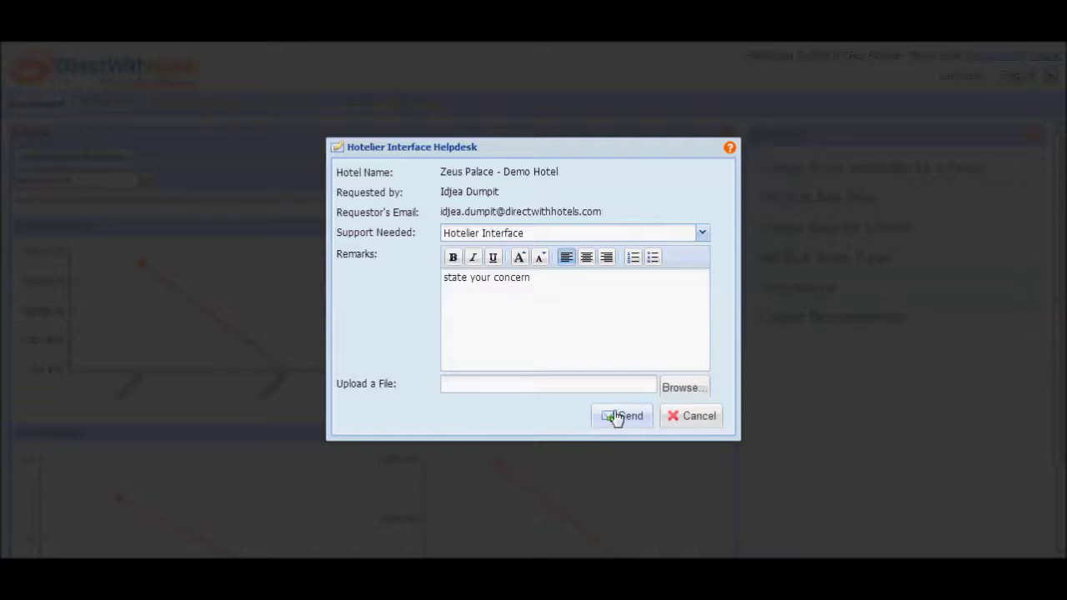